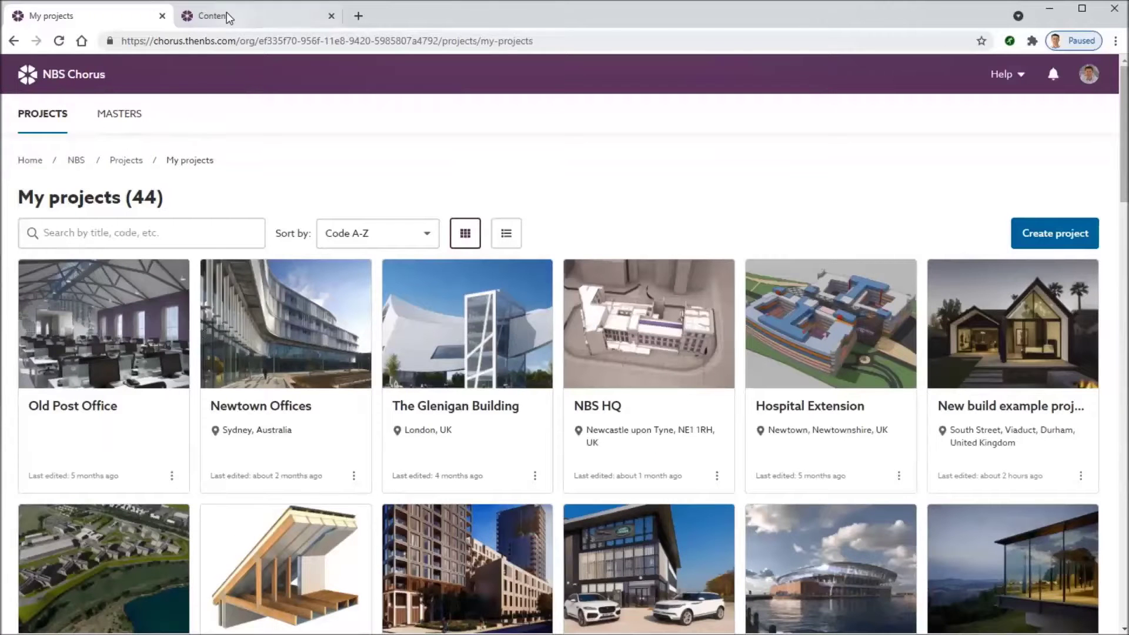
Open Surveillance CCTV systems and start editing its testing and commissioning clause
left_click(227, 16)
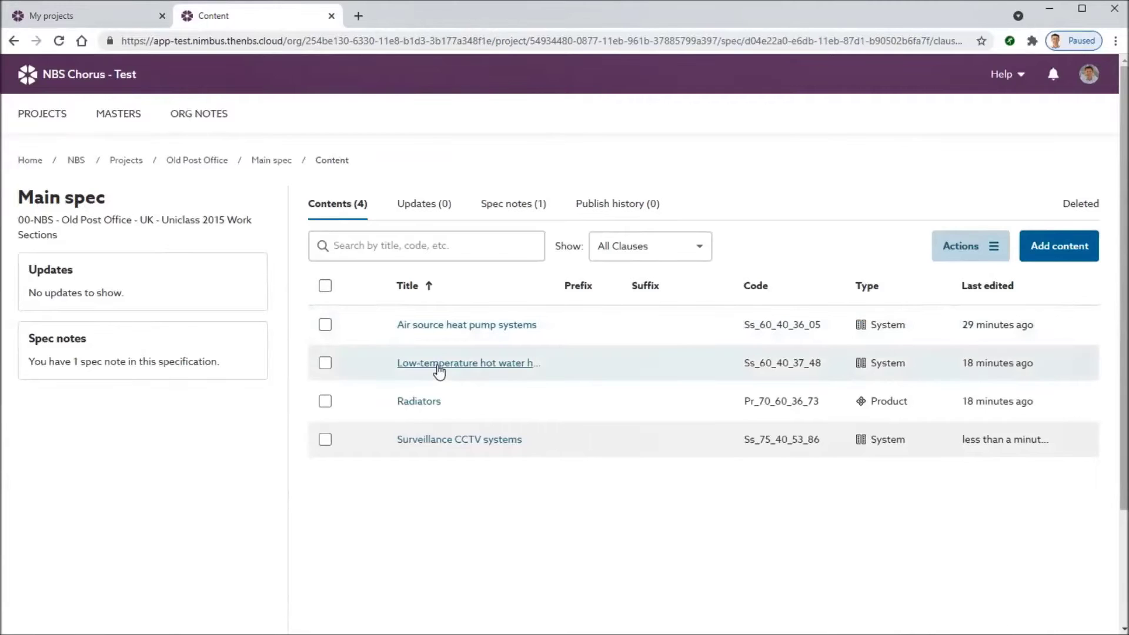
left_click(449, 440)
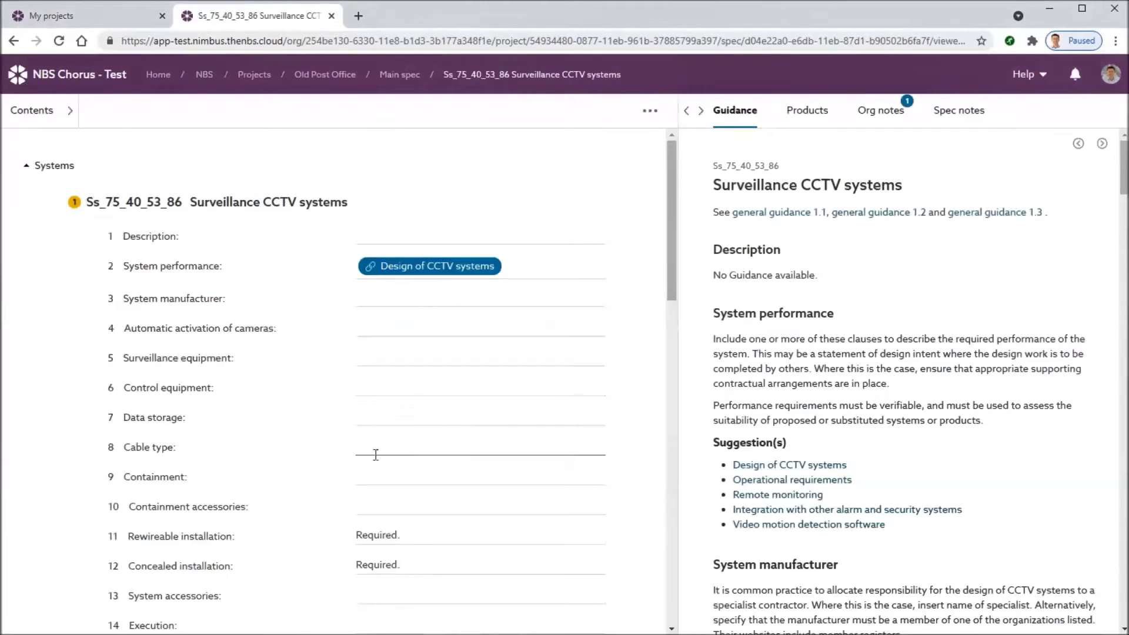
scroll(303, 475, "down", 4)
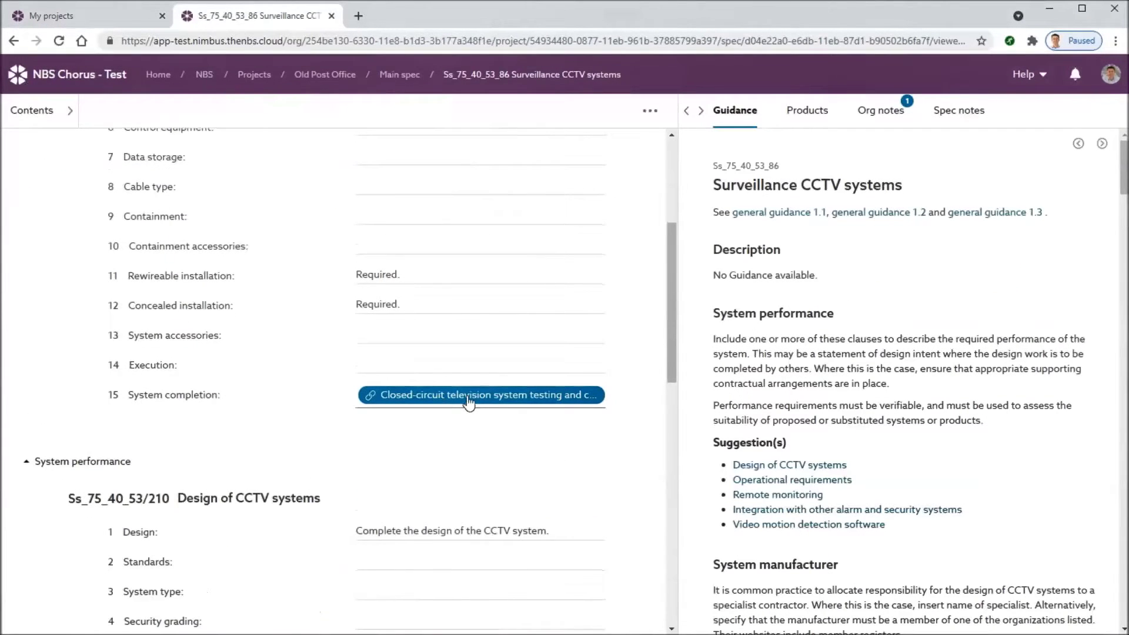
left_click(469, 395)
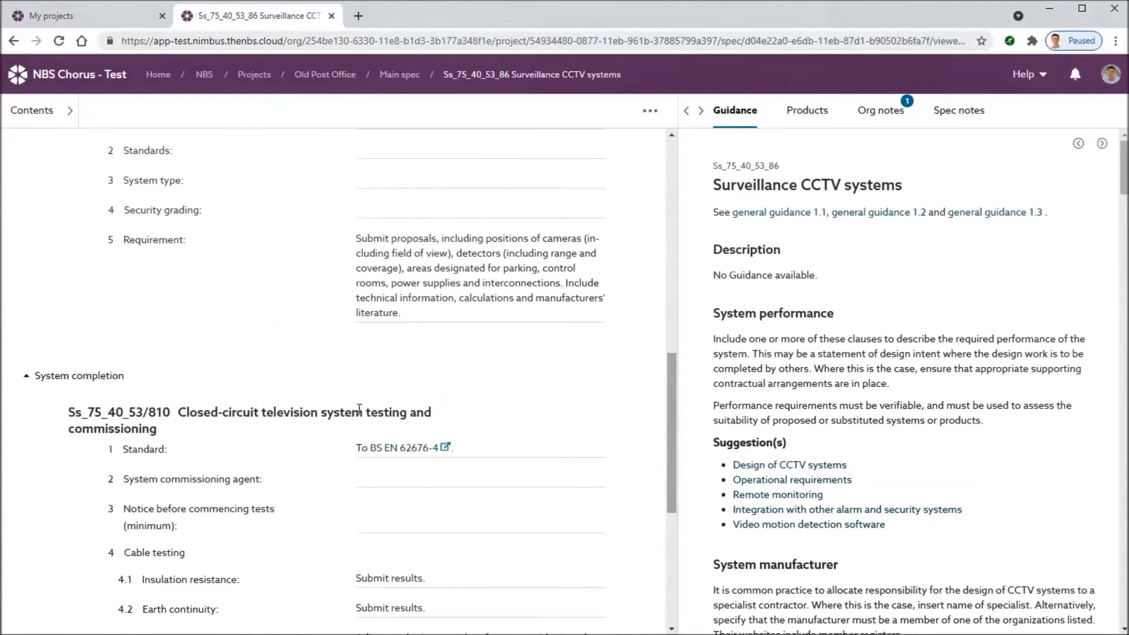
left_click(468, 442)
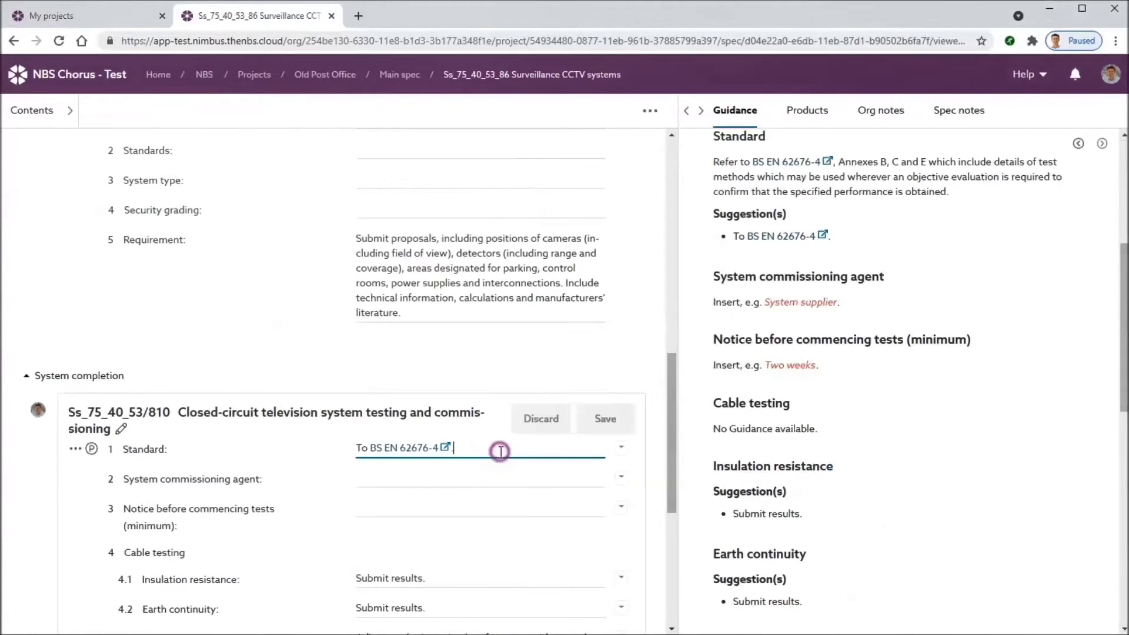
Add org note 'Important': 'Live and recorded videos always need to be specified.', with 'always' bold
left_click(891, 120)
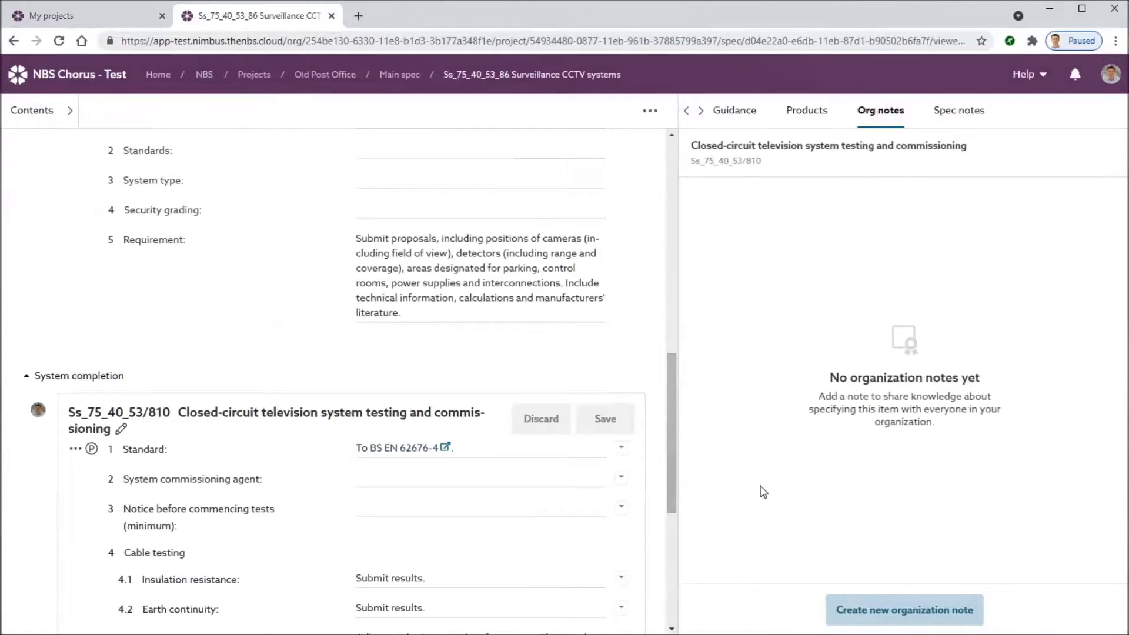
left_click(870, 610)
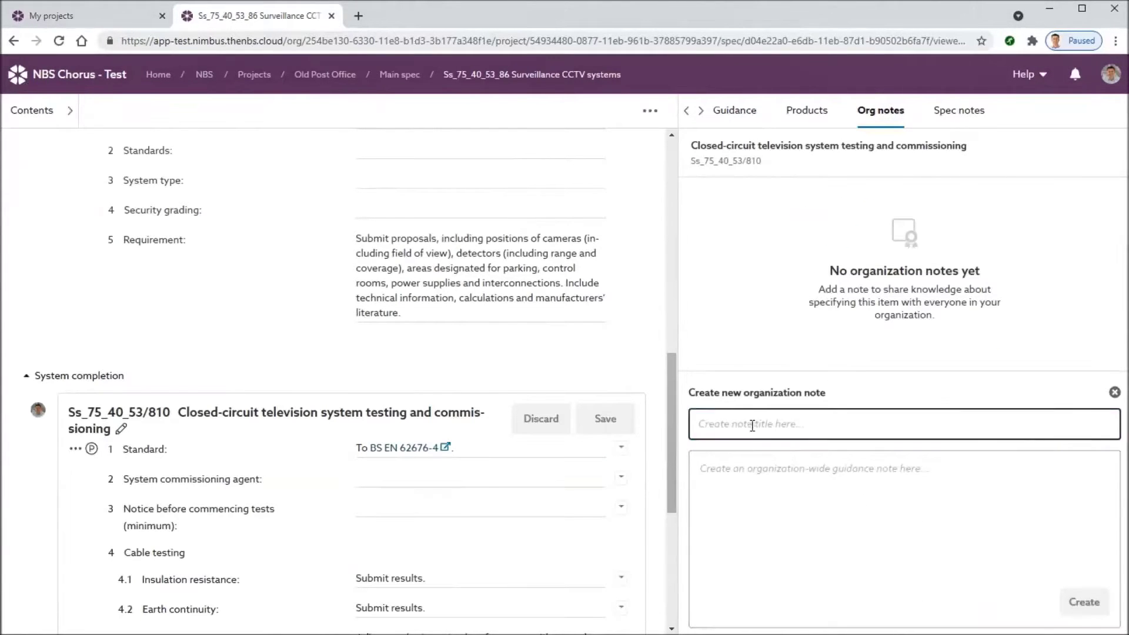
type("Im")
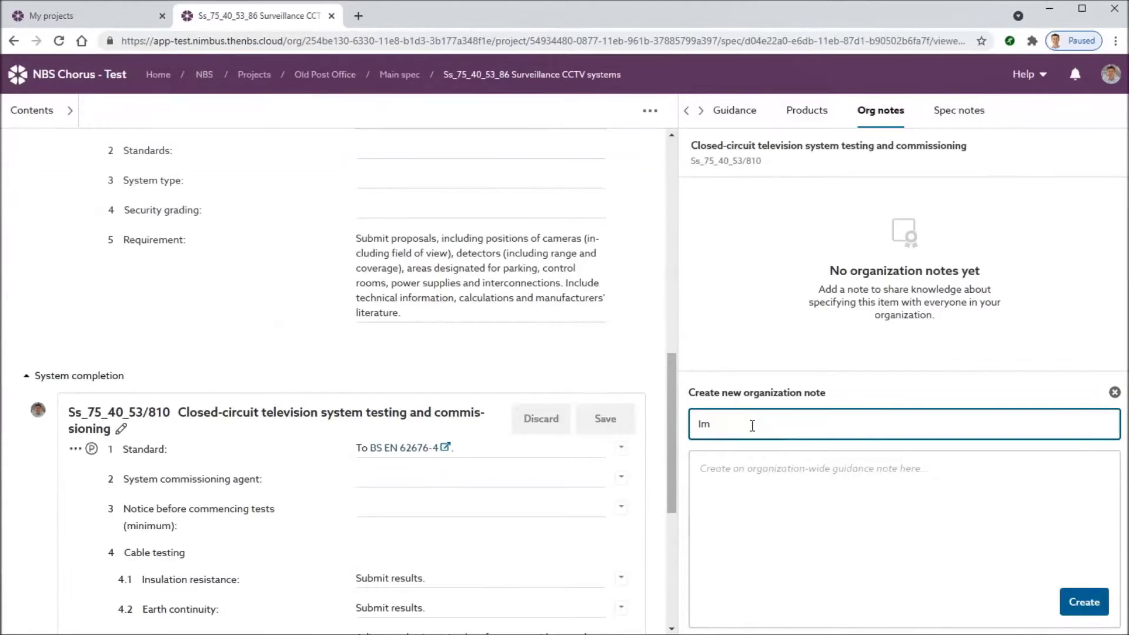
type("portant")
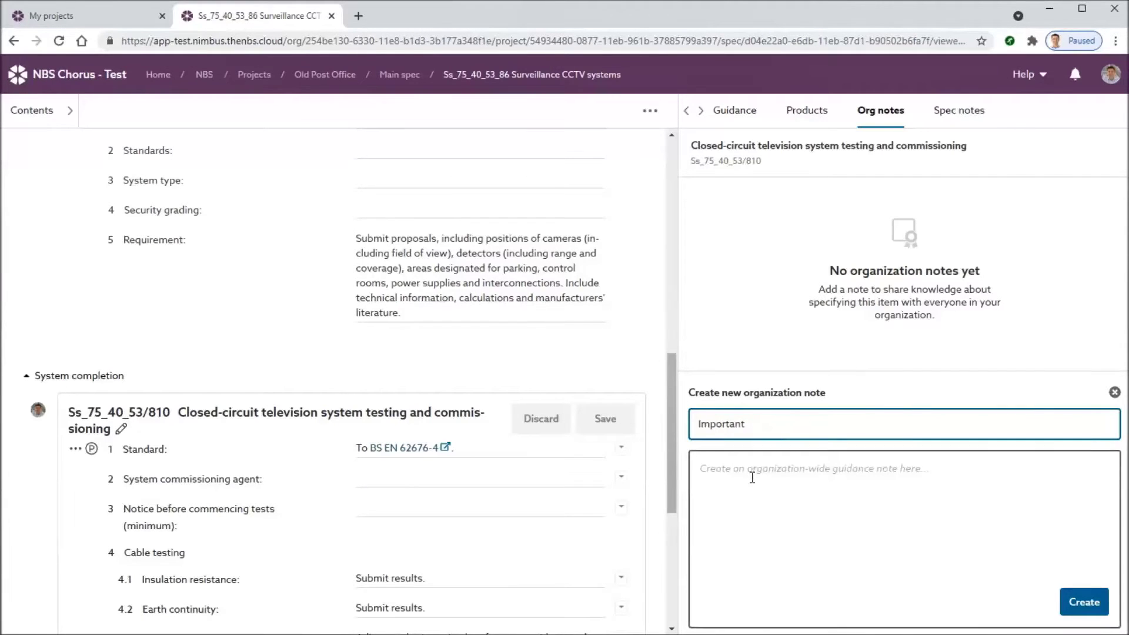
left_click(752, 481)
type("Live")
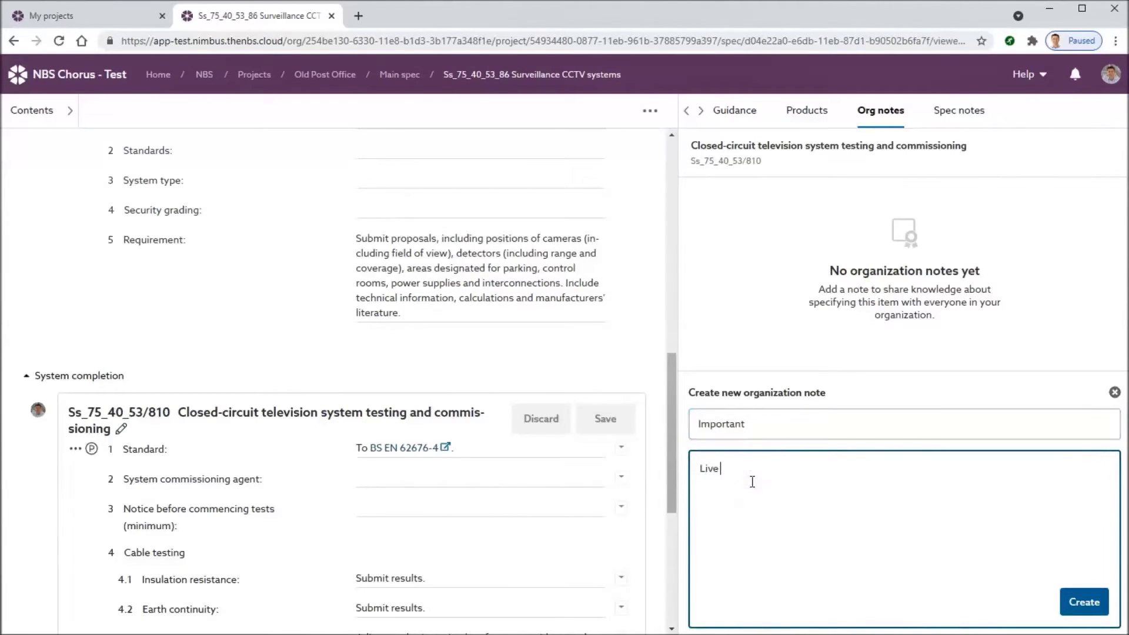
type(" and recorded videos always need")
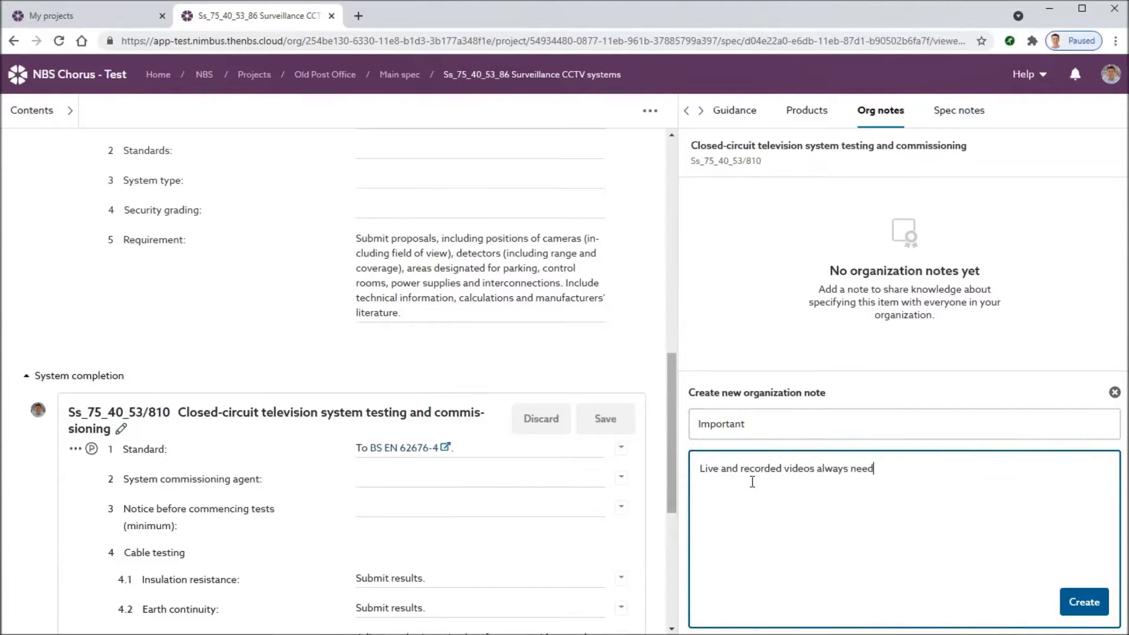
type(" to be specified.")
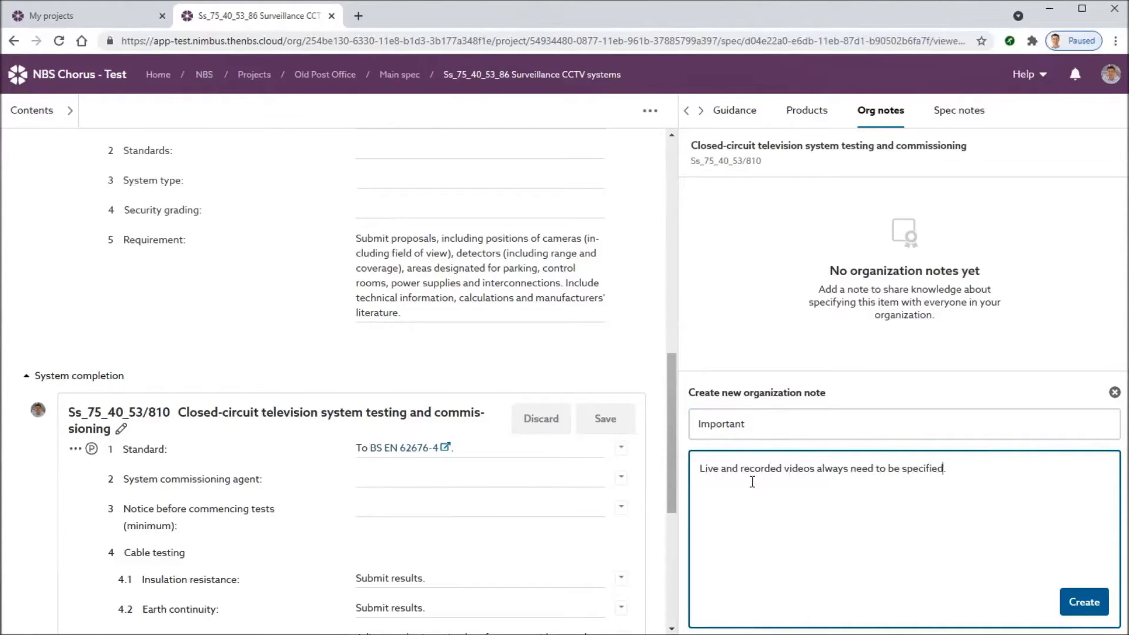
key("ctrl+Left")
key("ctrl+Left")
key("ctrl+Left")
key("ctrl+shift+Right")
key("ctrl+b")
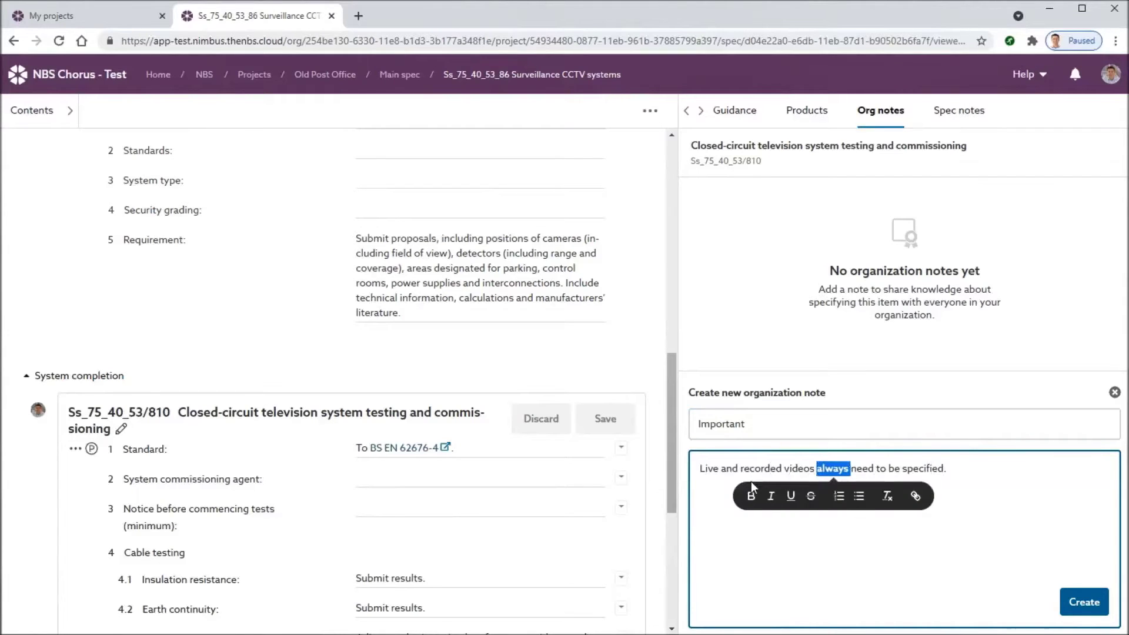
left_click(1047, 511)
left_click(1077, 610)
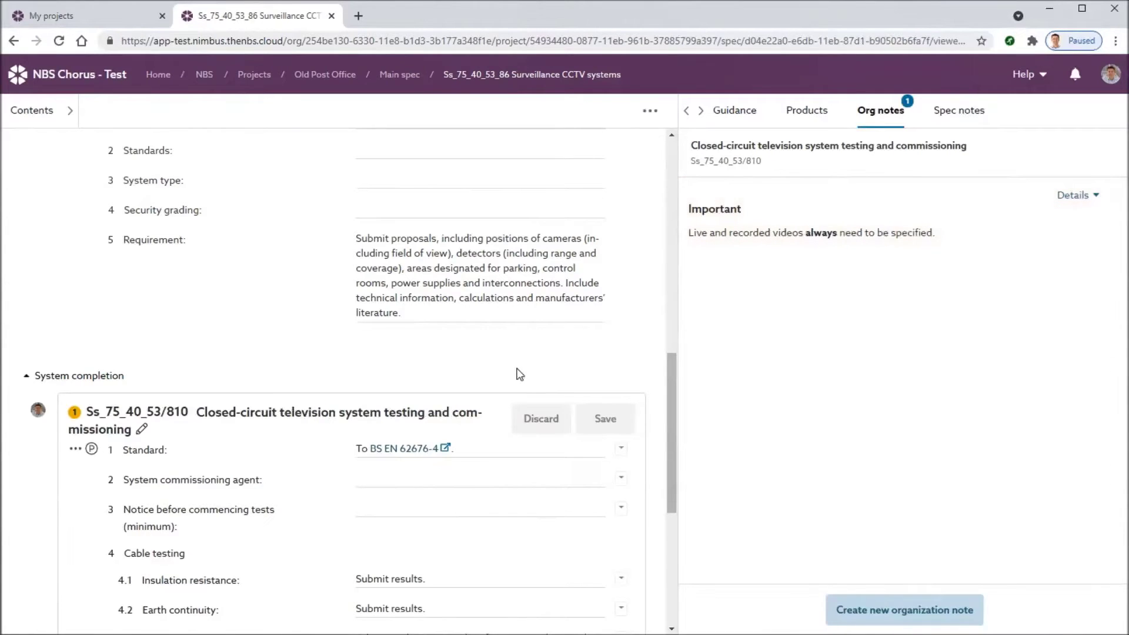
Open the Low-temperature hot water heating systems spec at its Radiators product clause
scroll(519, 375, "up", 1)
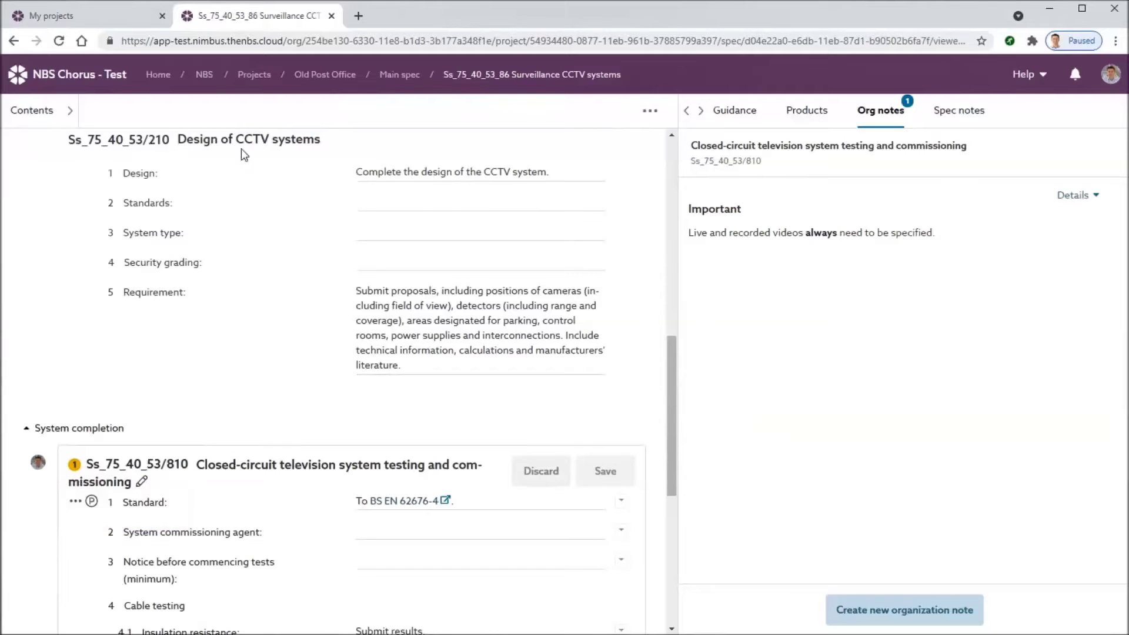
left_click(43, 112)
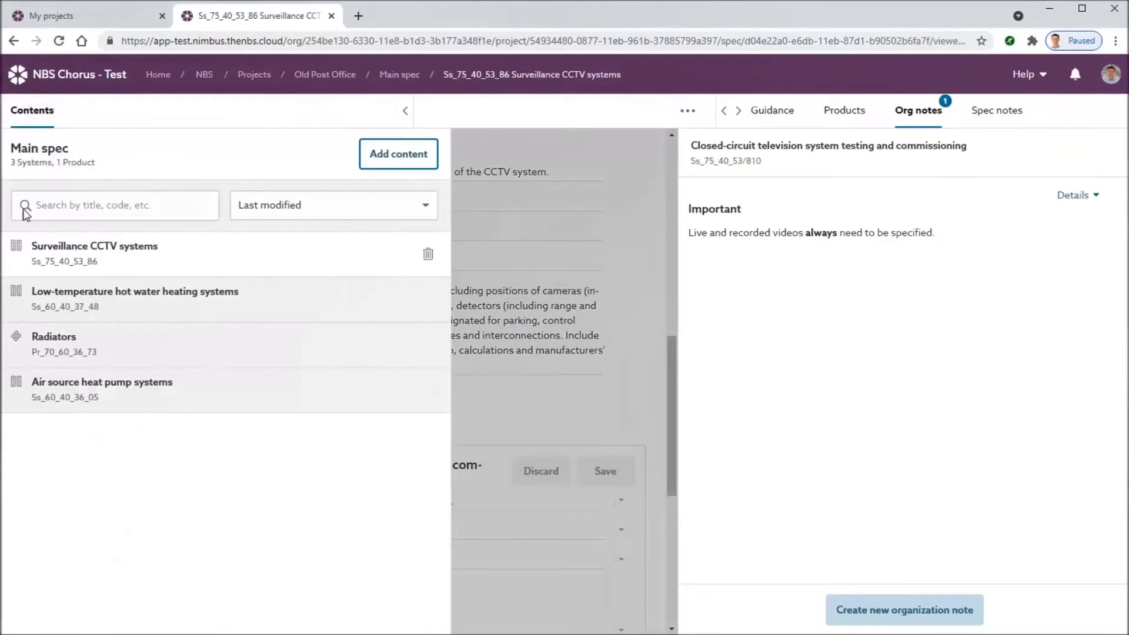
left_click(112, 306)
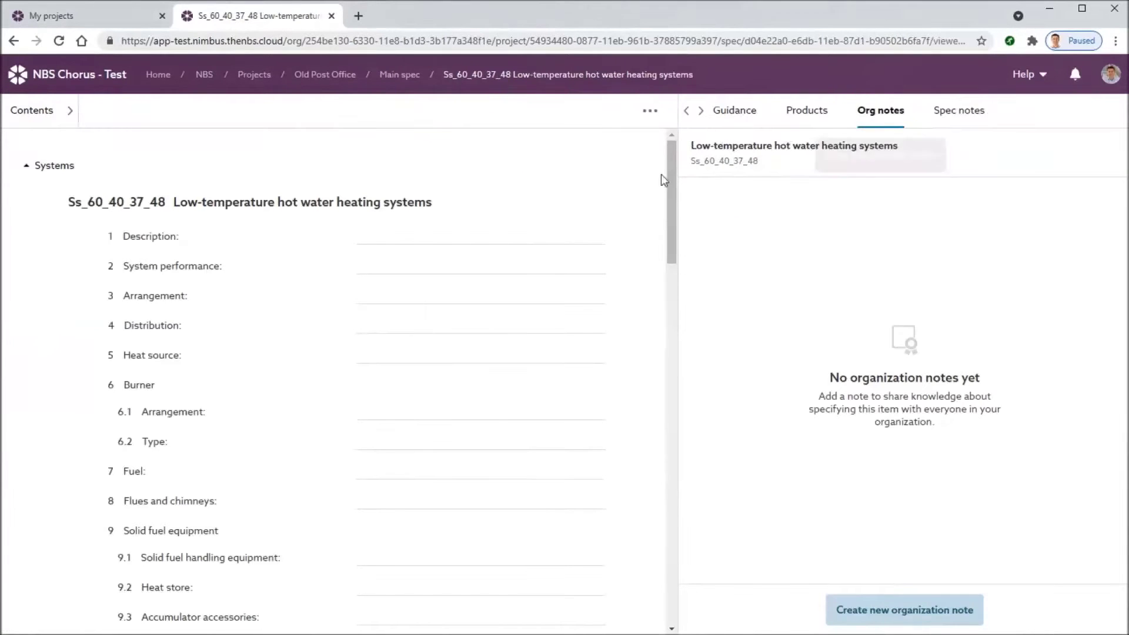
scroll(491, 260, "down", 5)
scroll(489, 260, "down", 9)
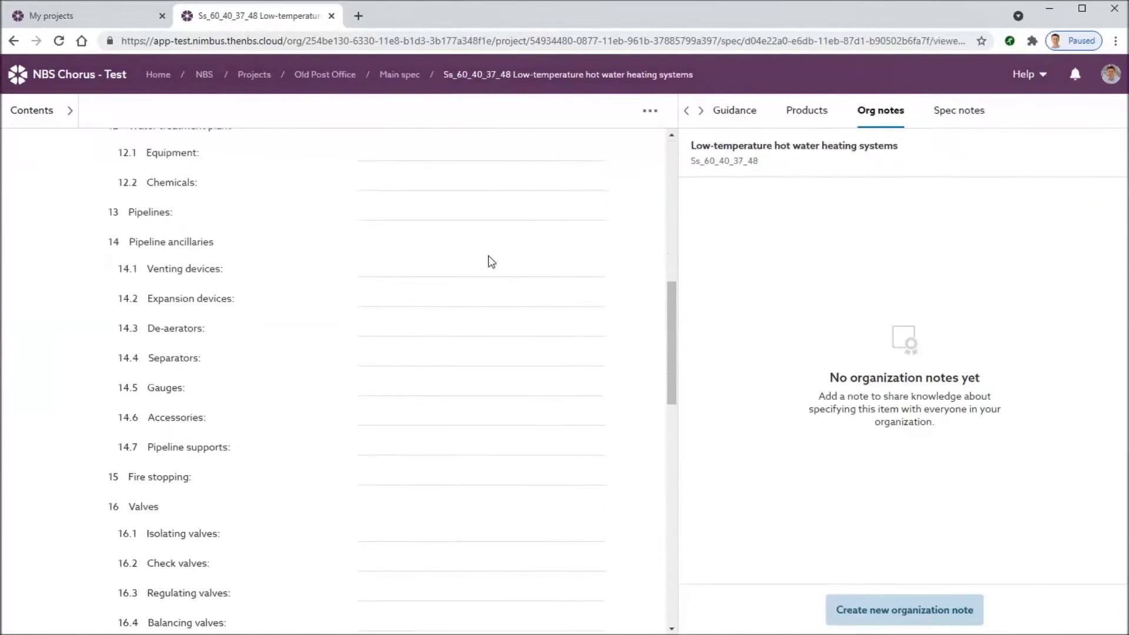
left_click(382, 459)
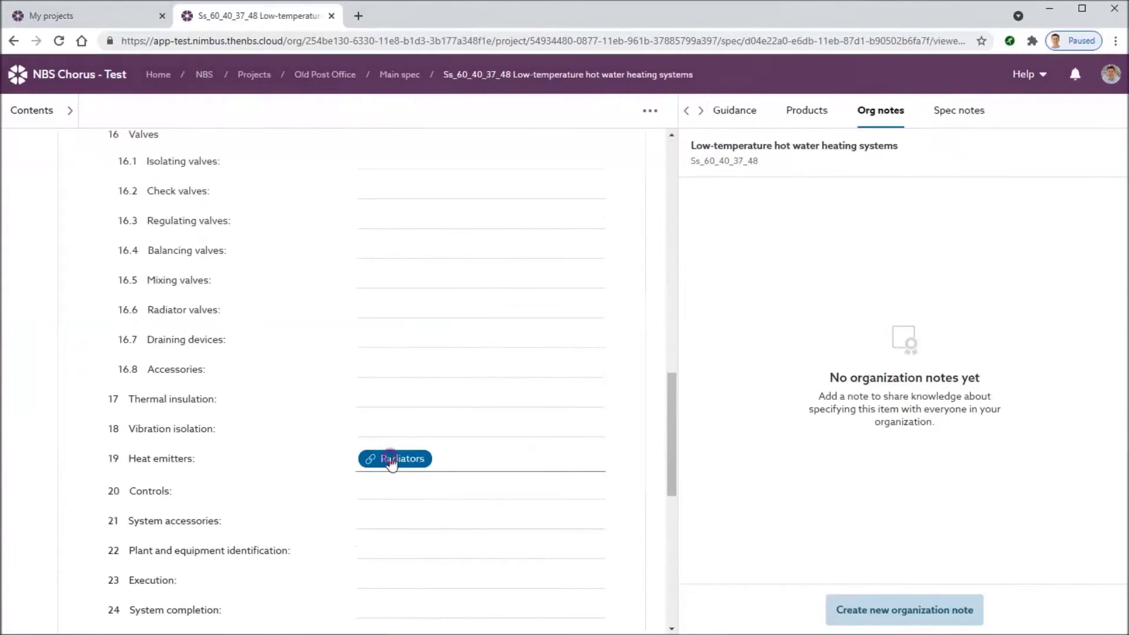
Review the Radiators clause's guidance and browse manufacturer radiator products
left_click(387, 444)
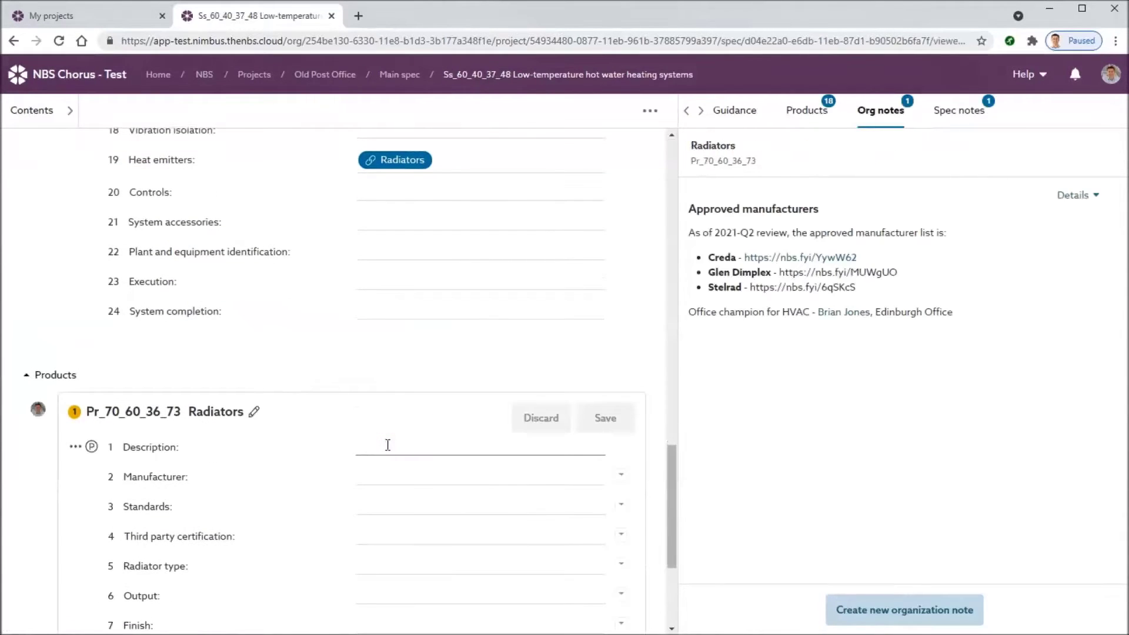
left_click(725, 112)
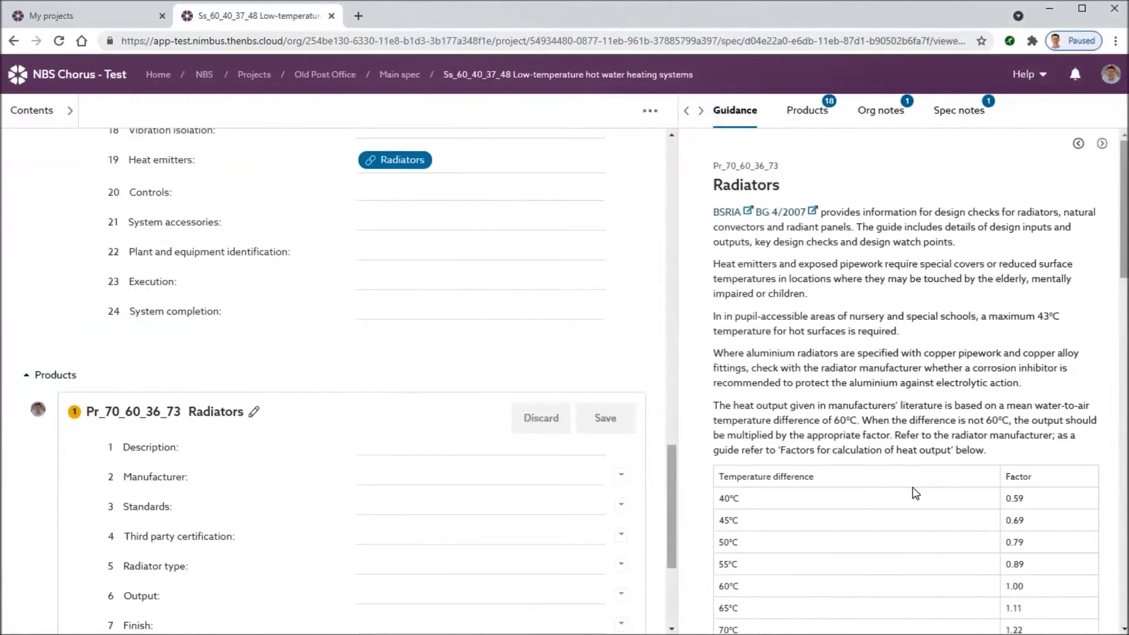
left_click(806, 122)
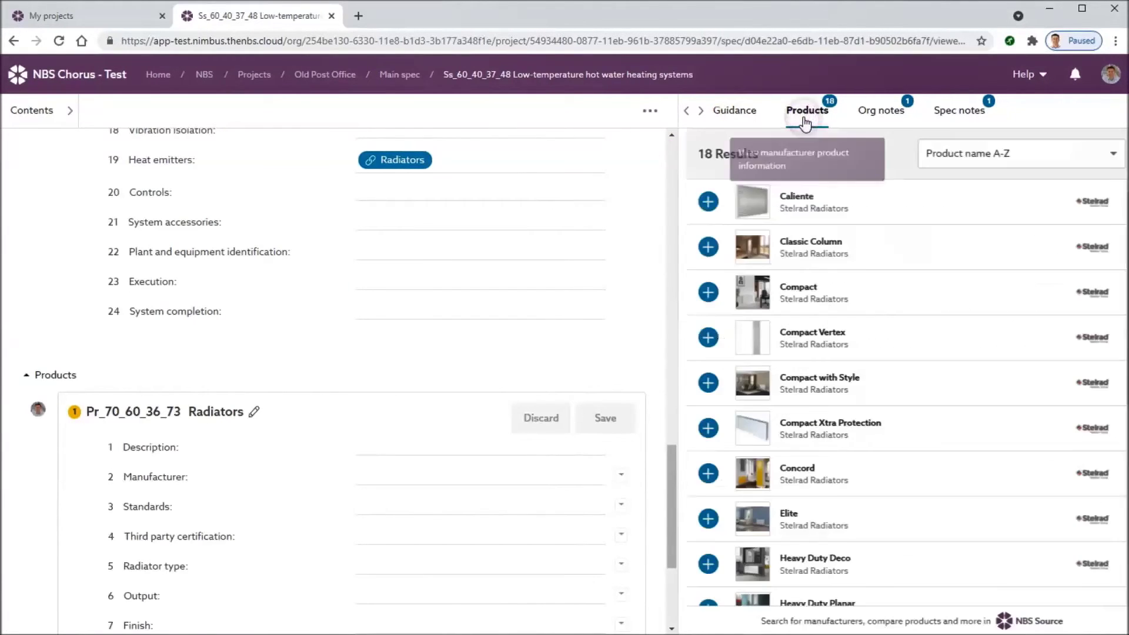
scroll(865, 447, "down", 4)
scroll(866, 448, "down", 2)
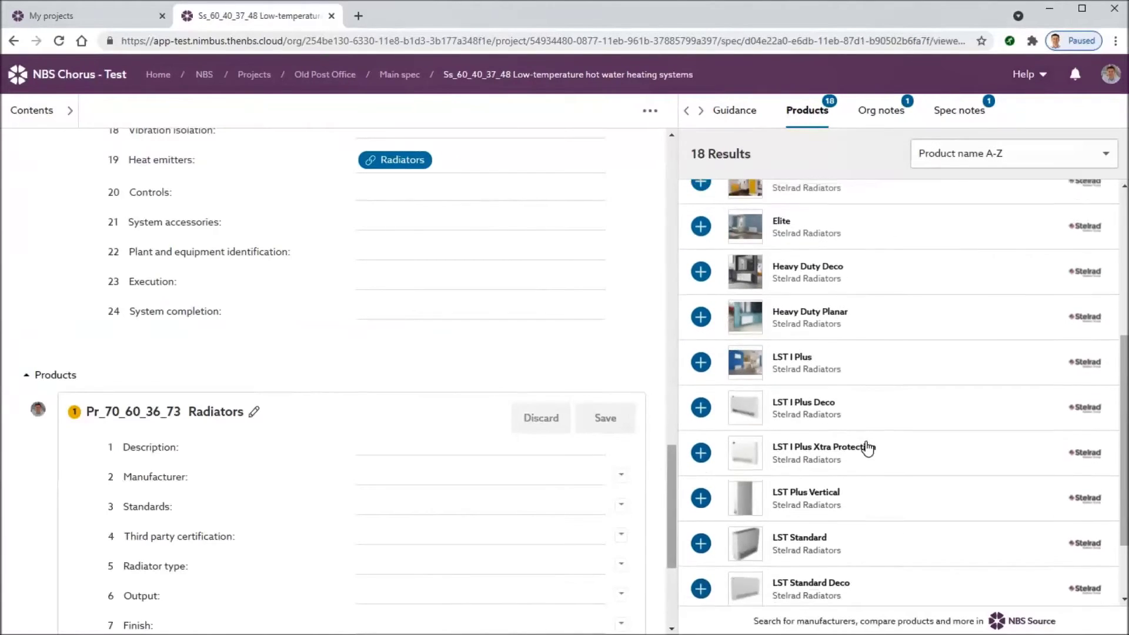
scroll(865, 448, "up", 5)
Inspect the Radiators org note's author and edit options, and view its spec notes
left_click(890, 120)
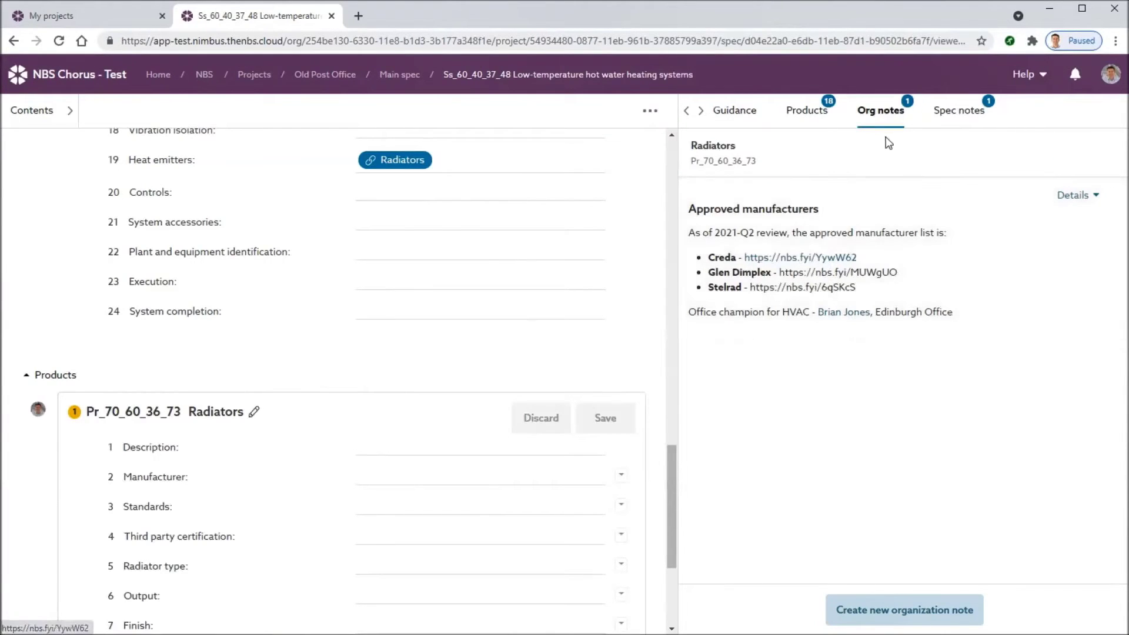
left_click(1094, 197)
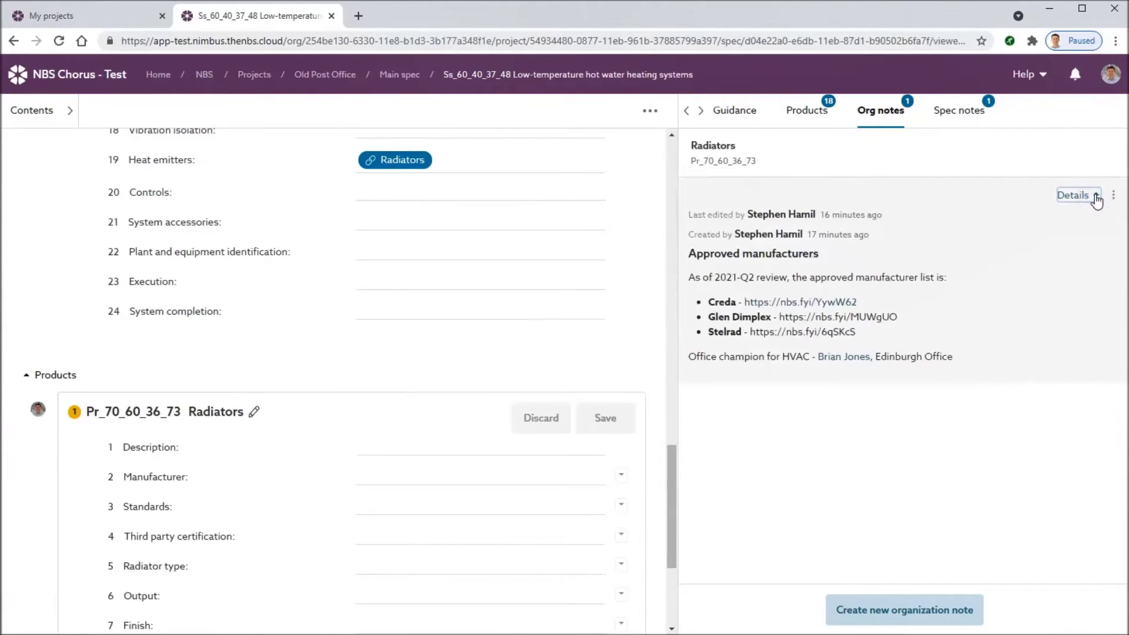
left_click(1095, 197)
left_click(1113, 194)
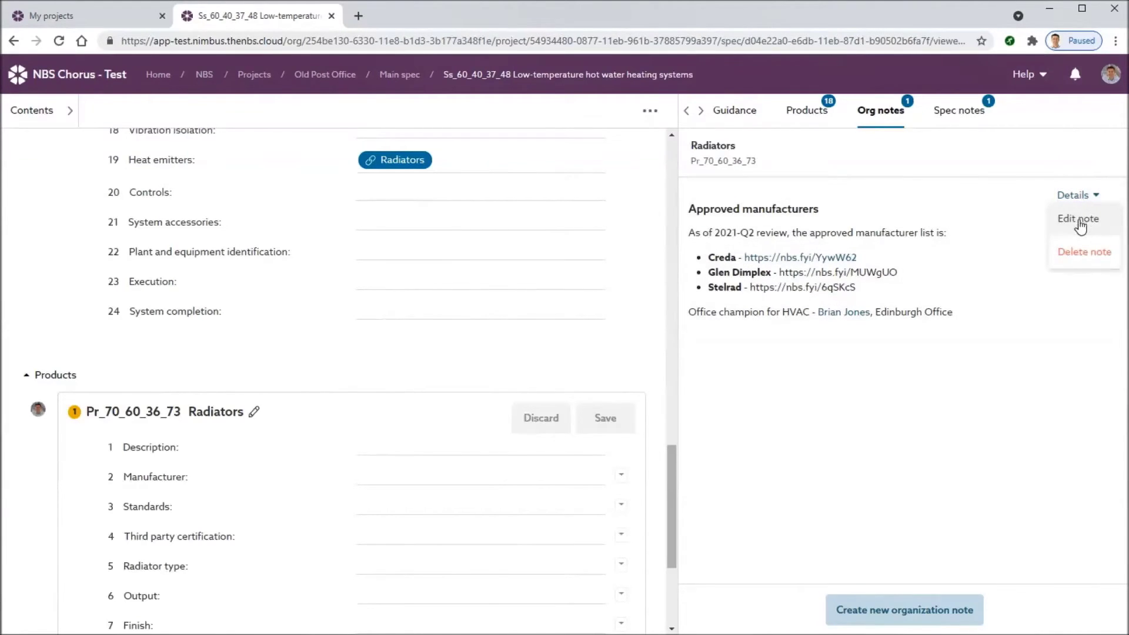
left_click(961, 117)
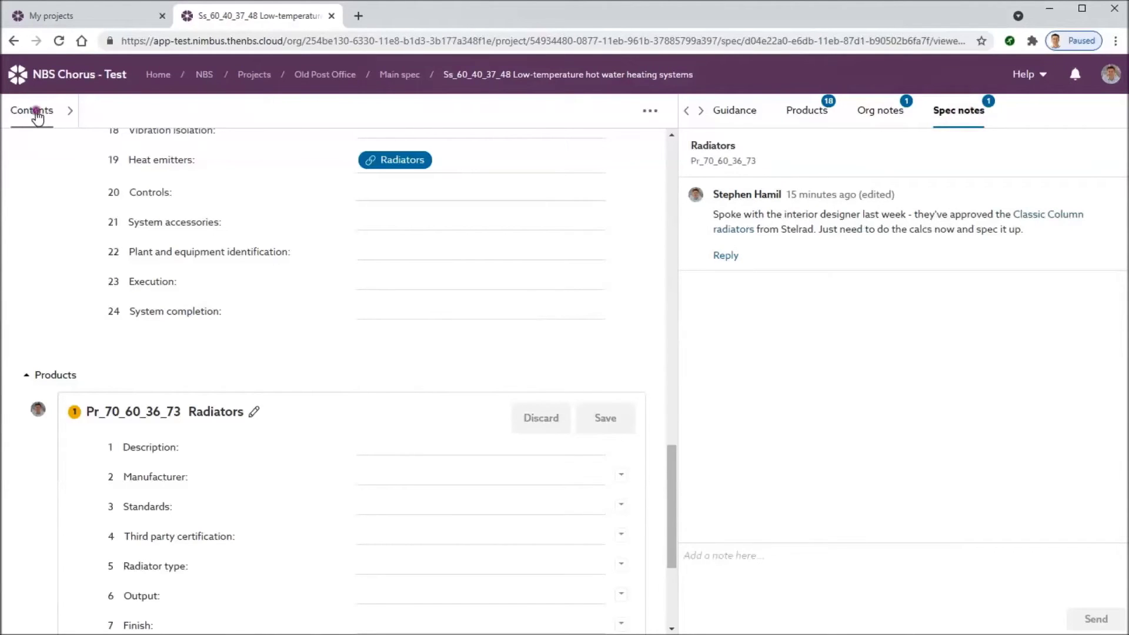
Read the Air source heat pump systems lessons-learned org note, then return to My projects
left_click(37, 116)
left_click(88, 391)
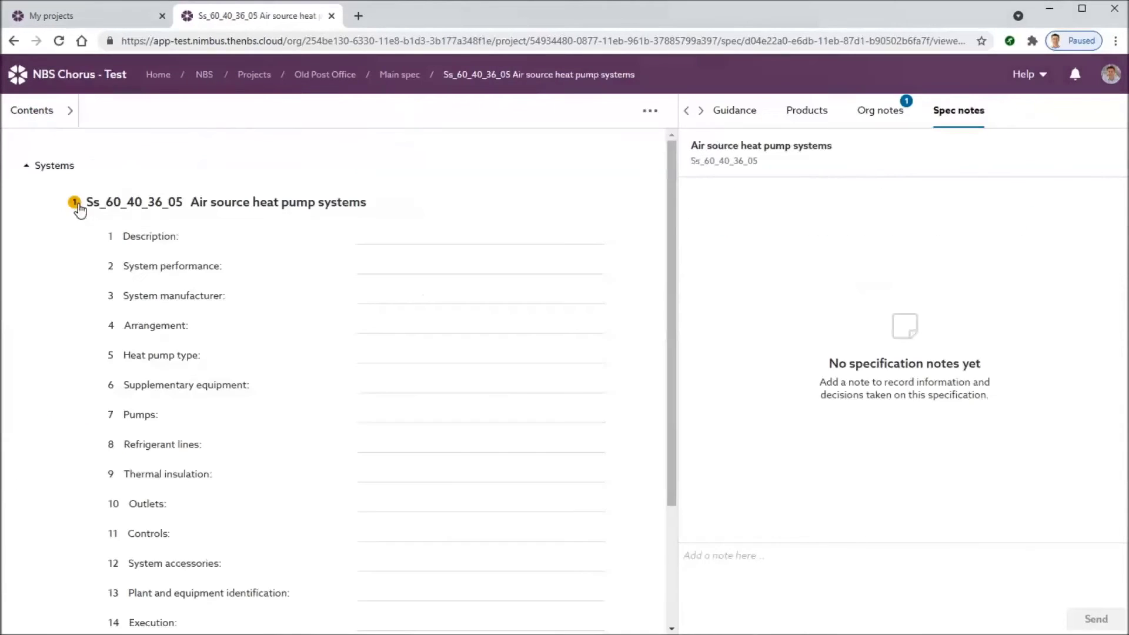
left_click(393, 233)
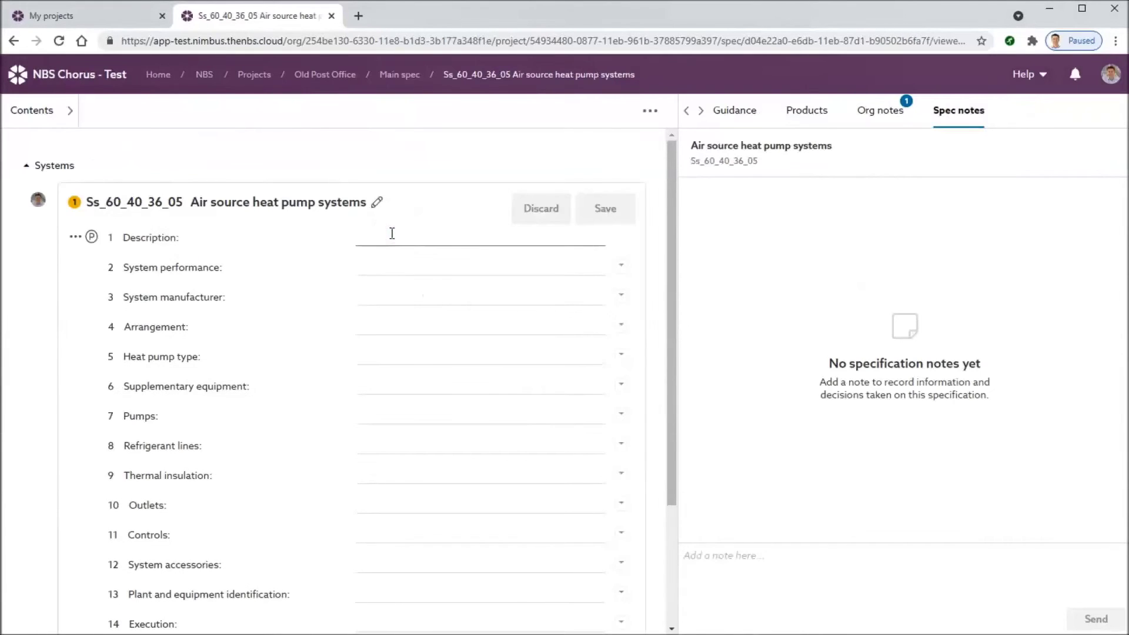
left_click(895, 111)
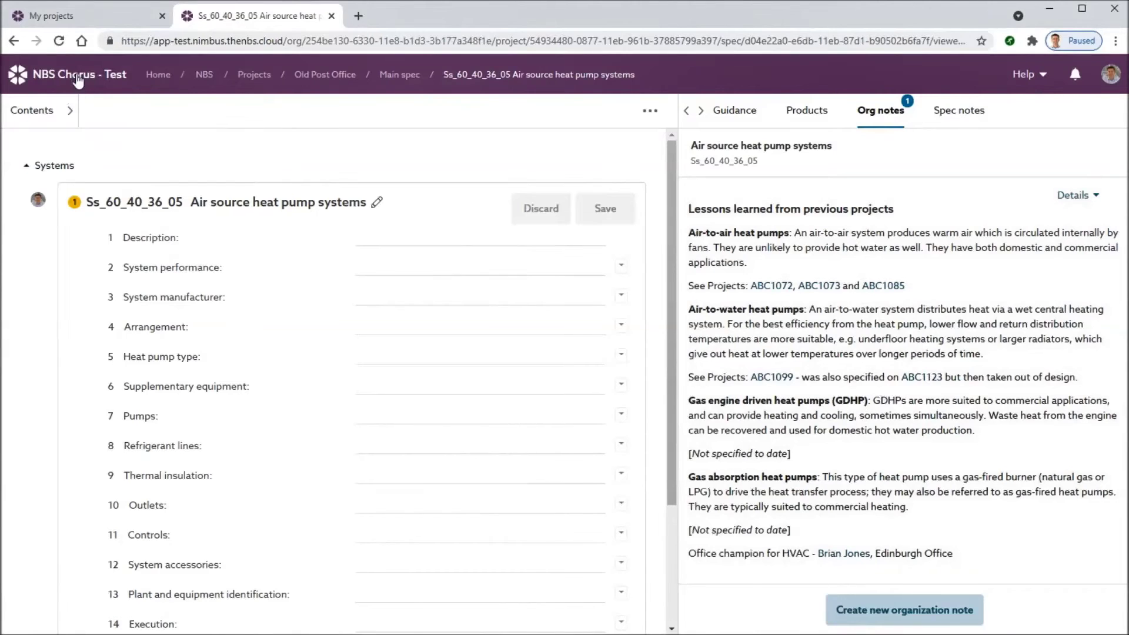
left_click(78, 81)
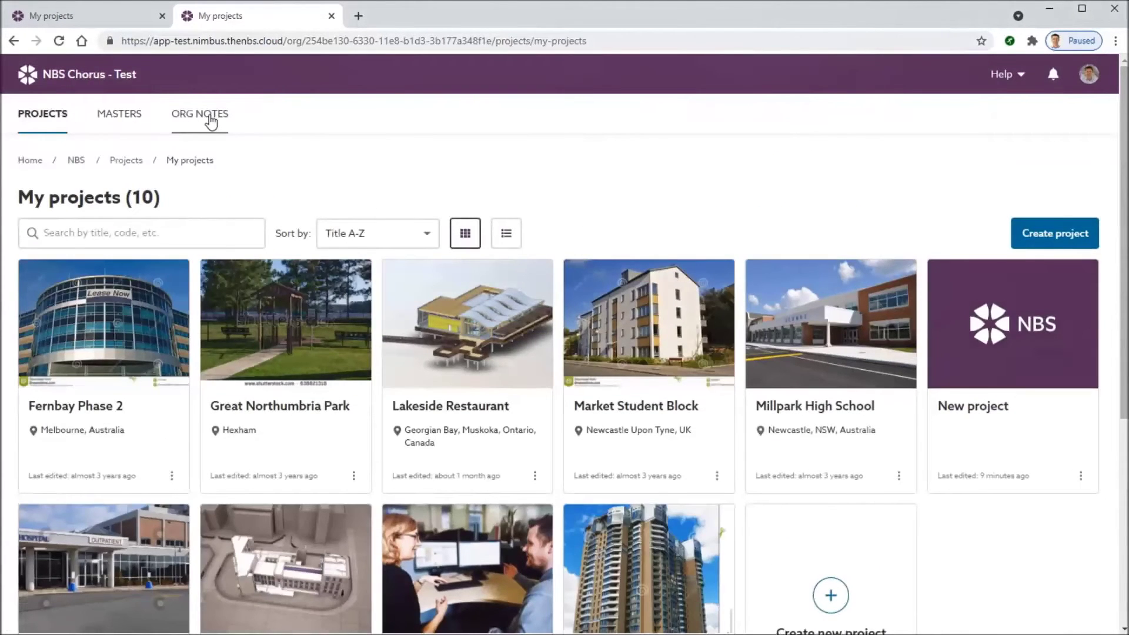
Browse the Organization notes page down to the Lessons learned note for heat pumps
left_click(211, 120)
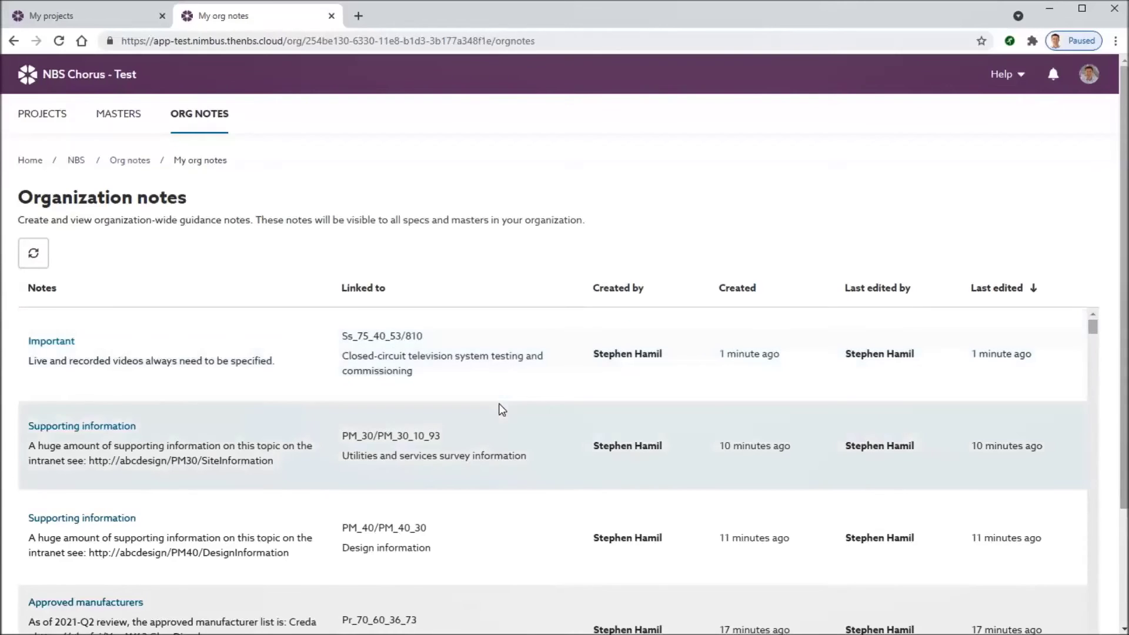
scroll(499, 408, "down", 1)
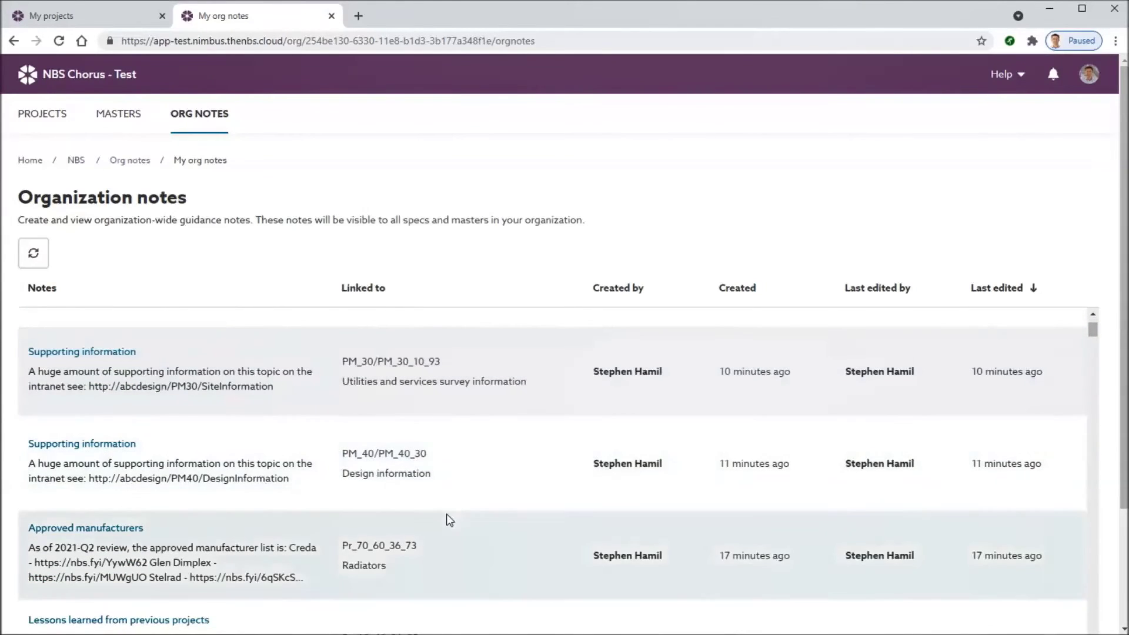
scroll(447, 514, "down", 1)
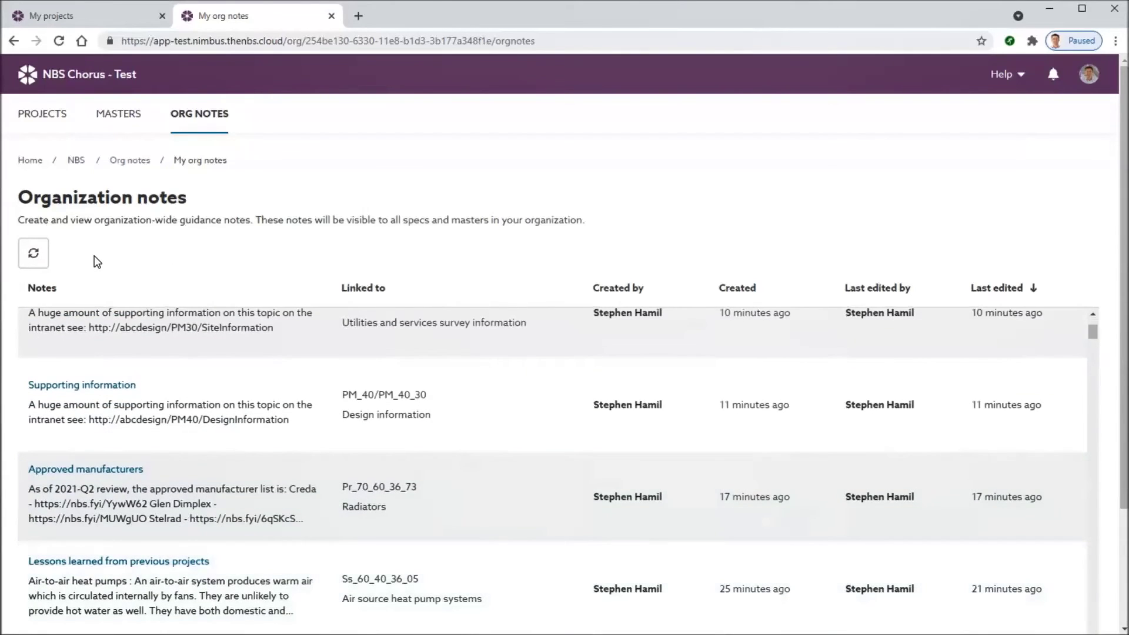
Search 'cctv' and add Surveillance CCTV systems to the New project's Building services specification
left_click(38, 116)
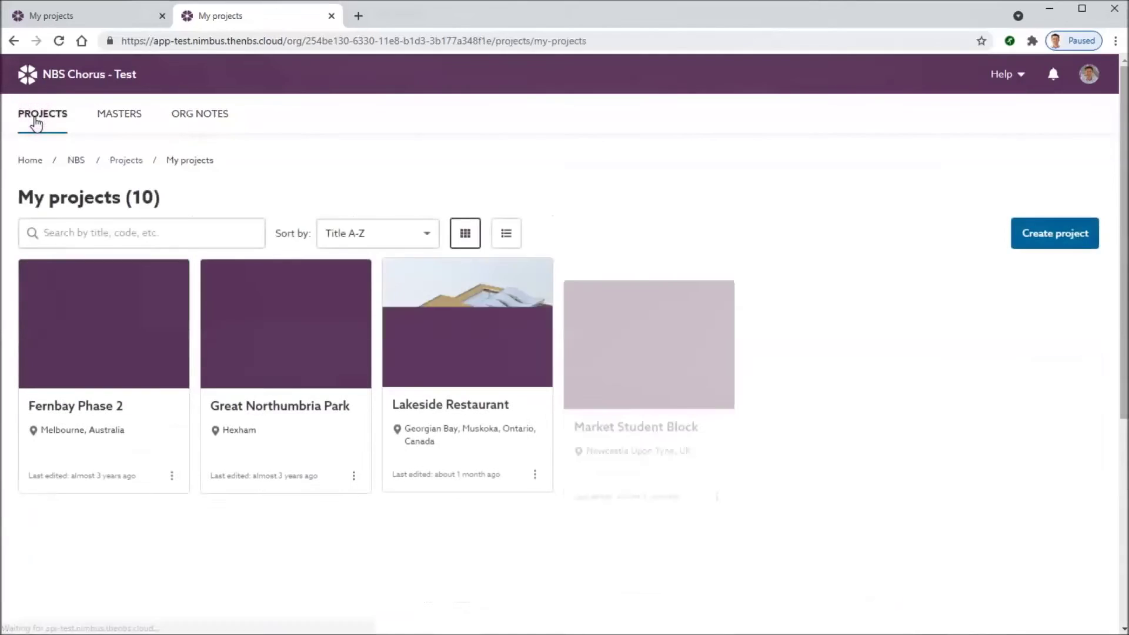
left_click(1011, 352)
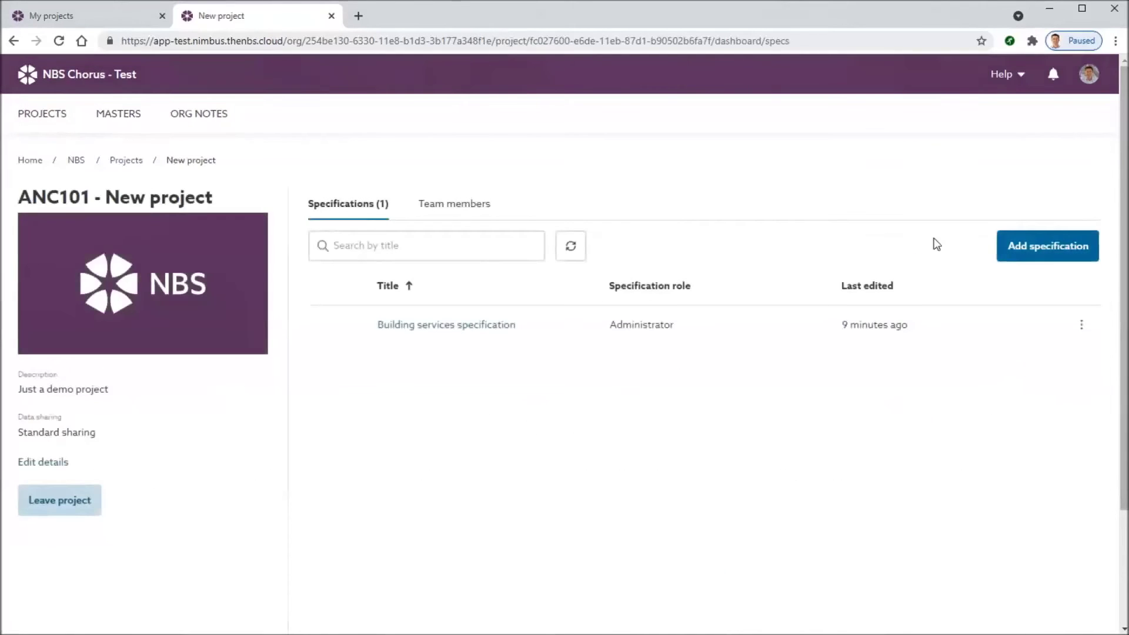
left_click(461, 327)
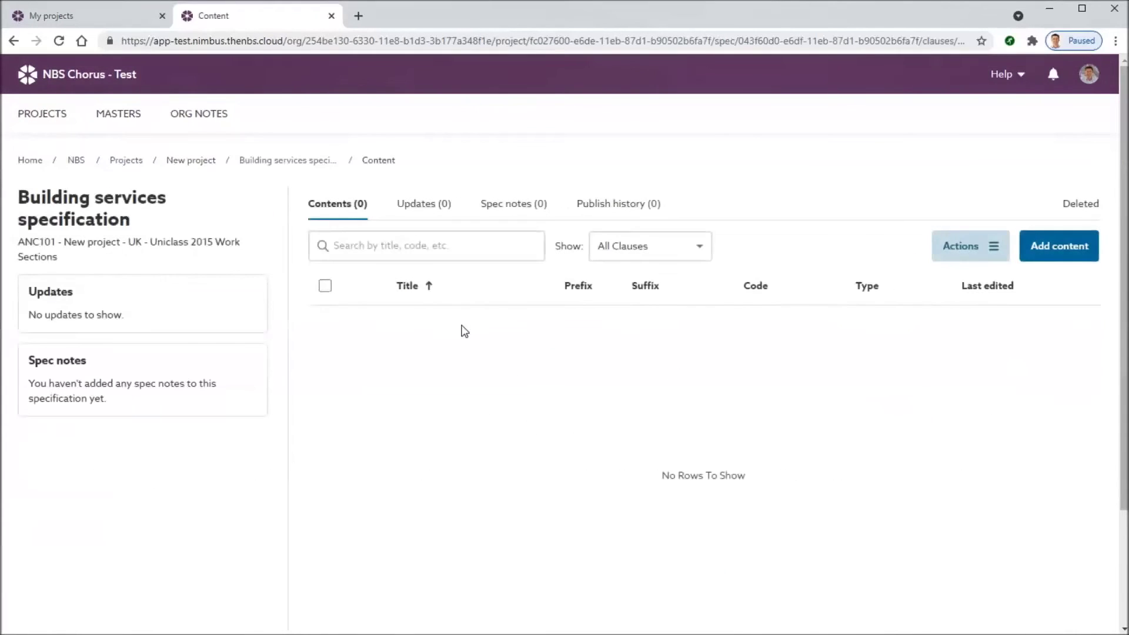
left_click(1033, 248)
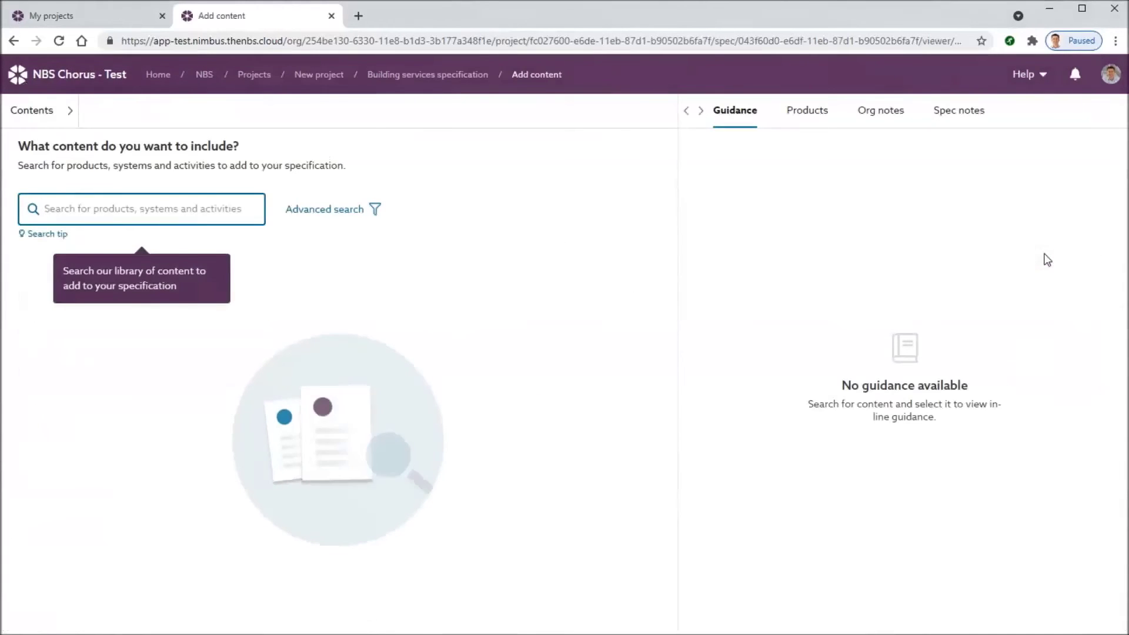
type("cctv")
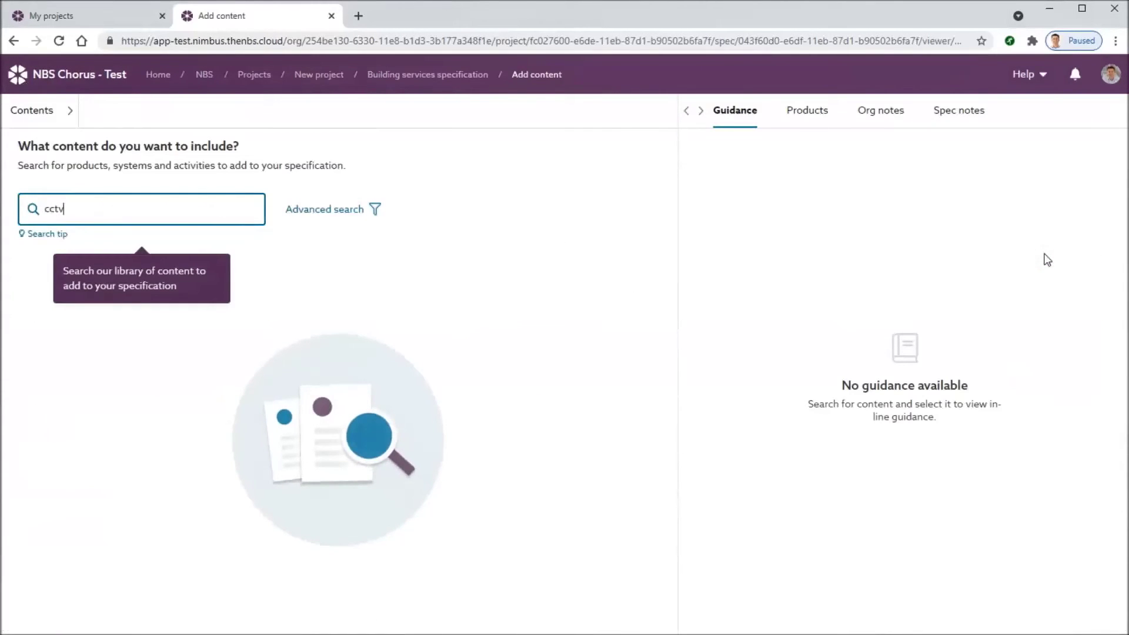
key("Return")
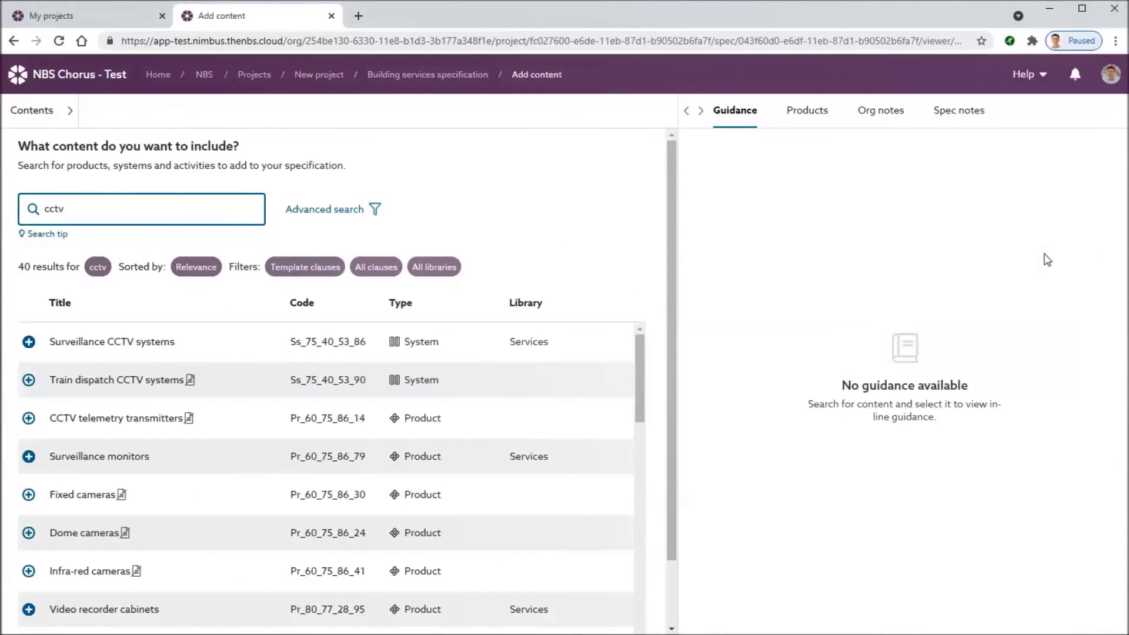
left_click(28, 342)
Search 'heat pump' and add Air source heat pump systems to the specification
double_click(63, 207)
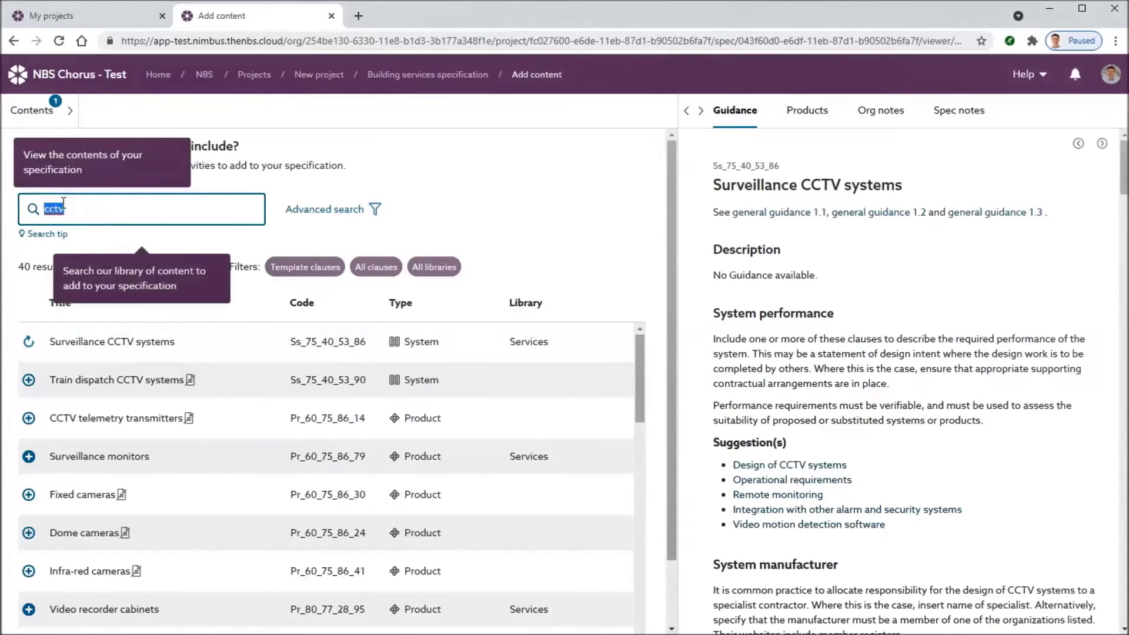
type("heat pump")
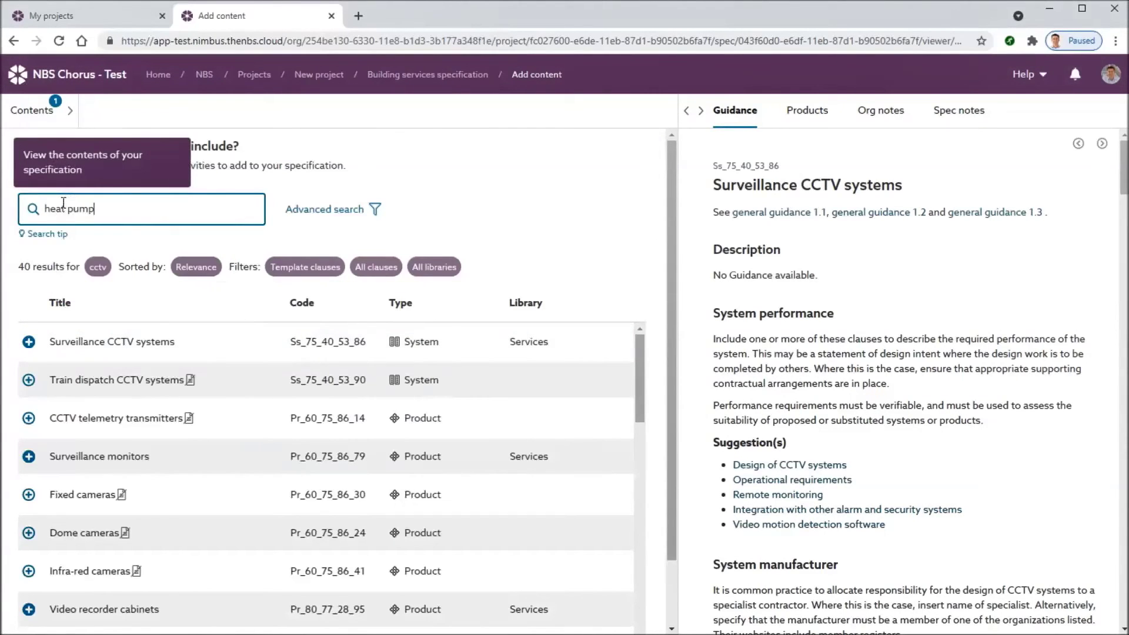
key("Return")
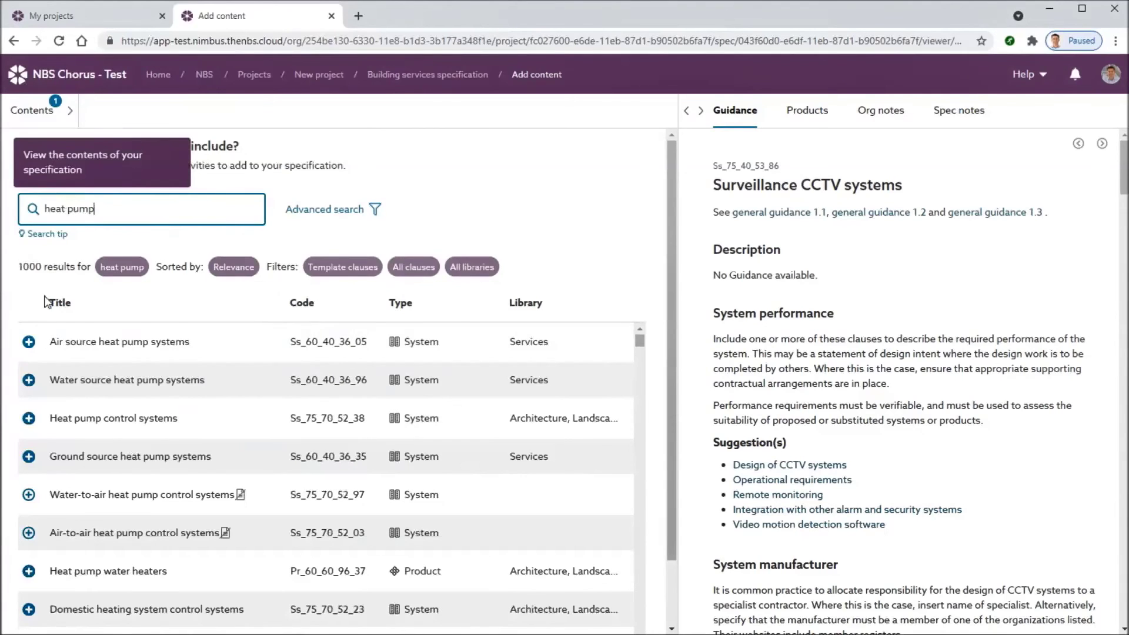
left_click(28, 342)
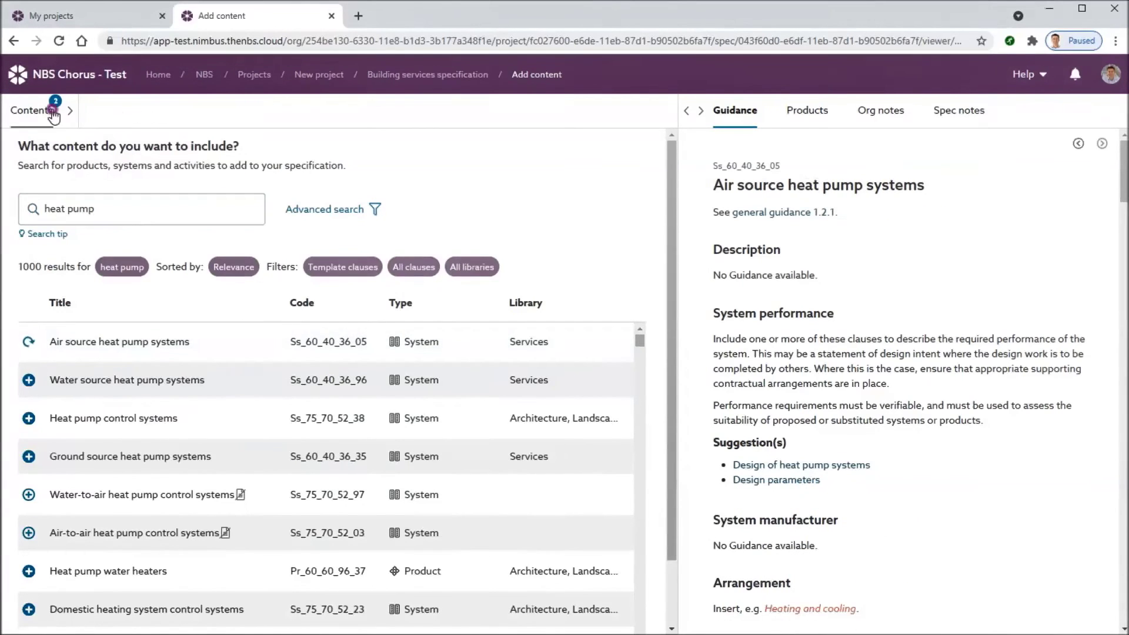
left_click(31, 110)
Open the Air source heat pump systems clause and show its organization notes
left_click(79, 249)
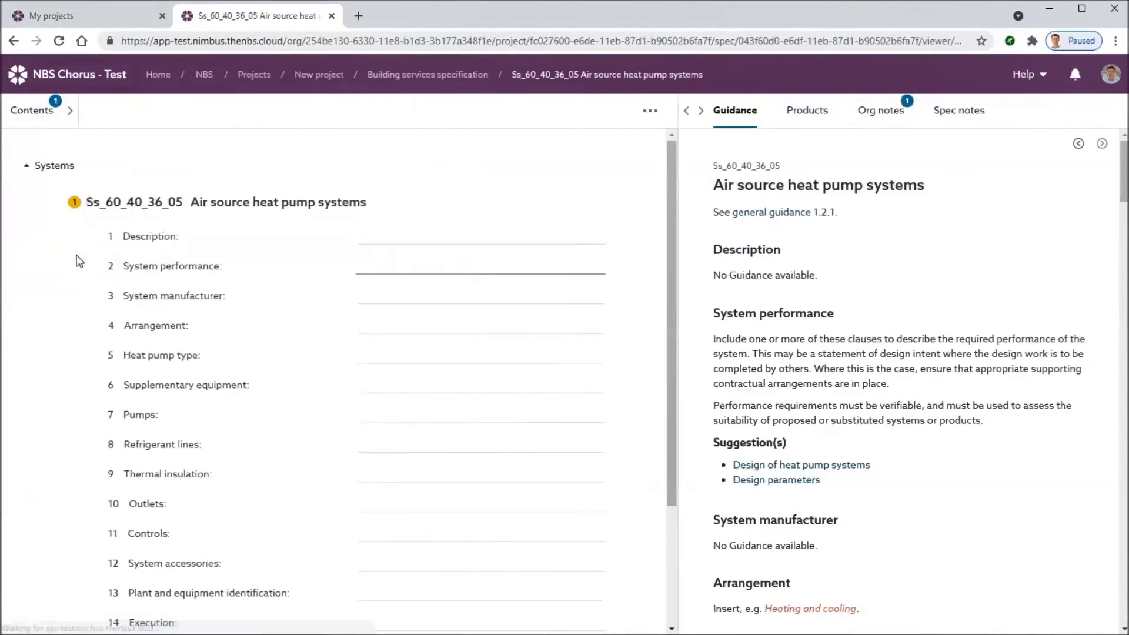
left_click(360, 241)
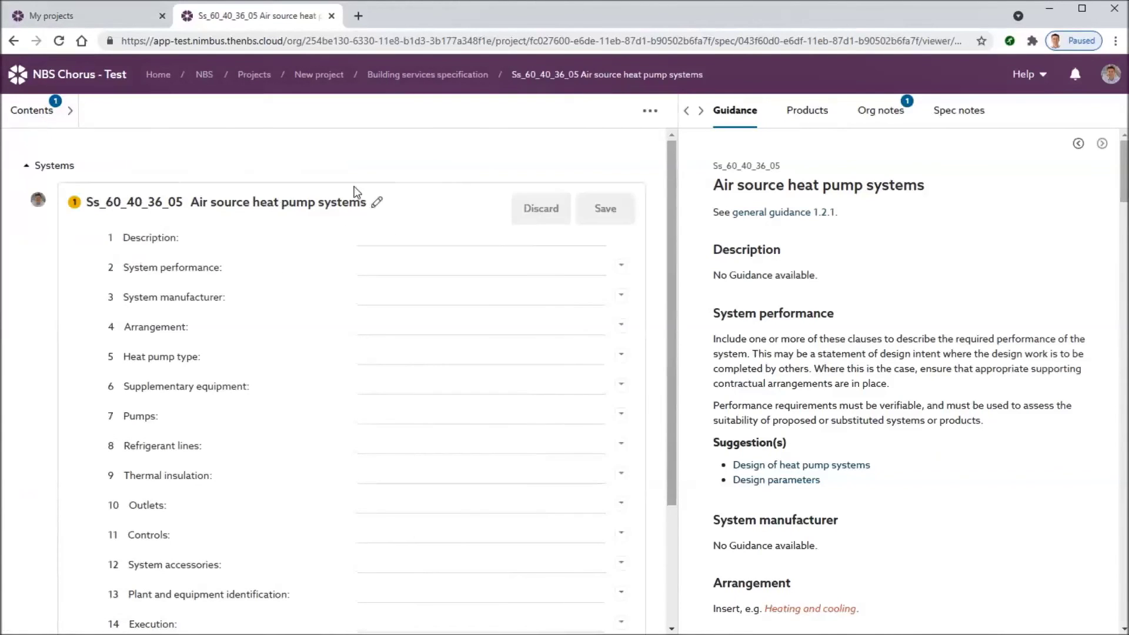
left_click(904, 112)
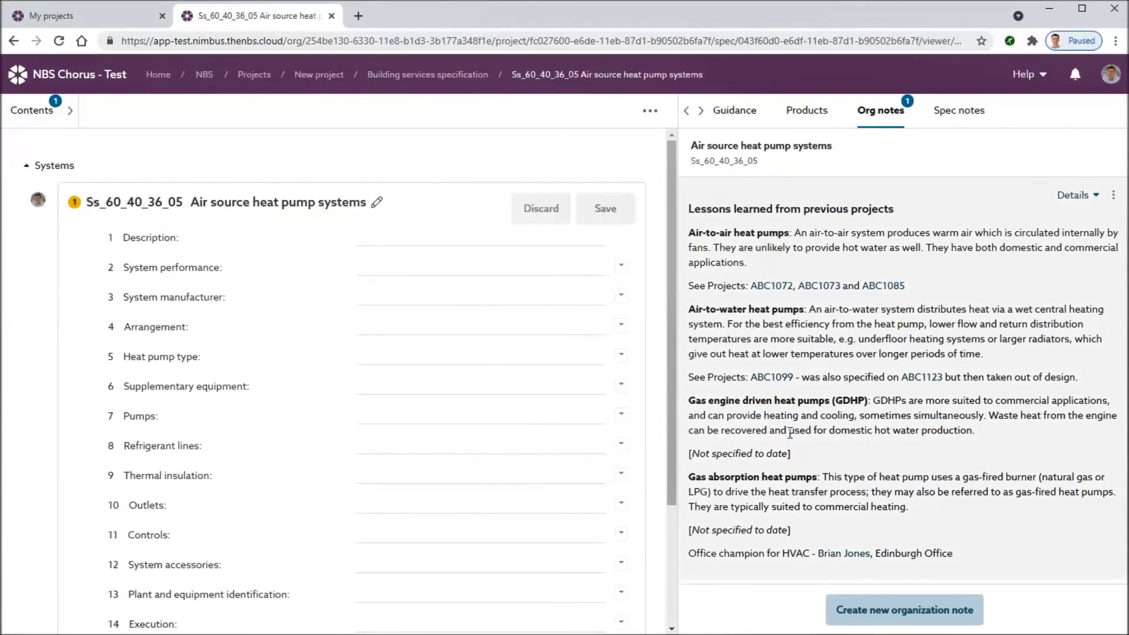
Switch to Surveillance CCTV systems to view its 'Surveillance systems - pre-read' org note
left_click(34, 111)
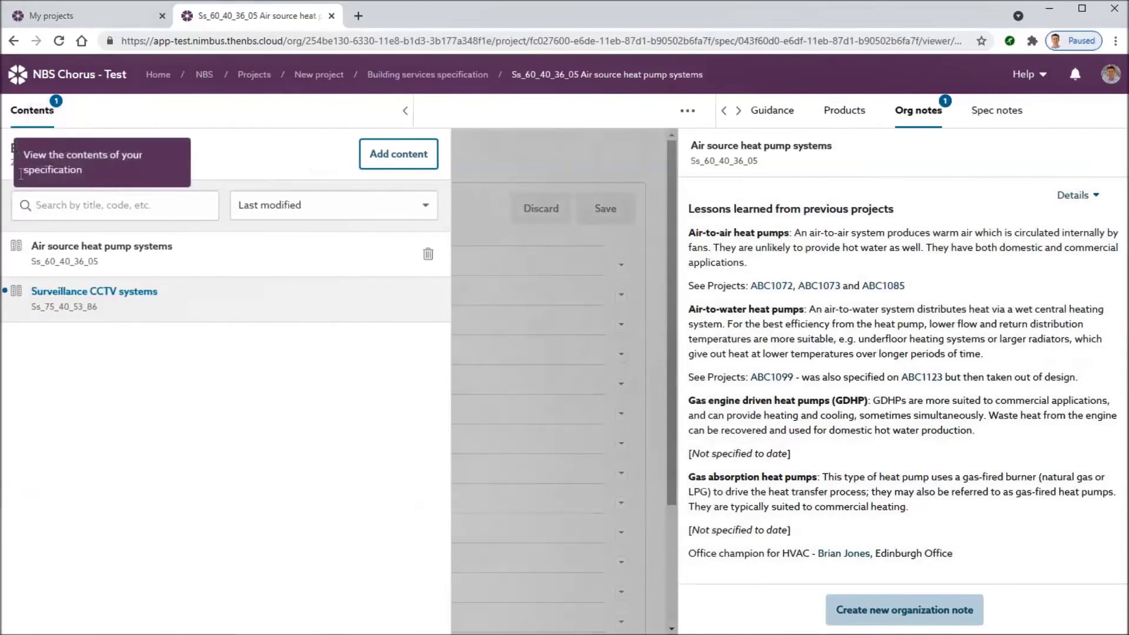
left_click(65, 299)
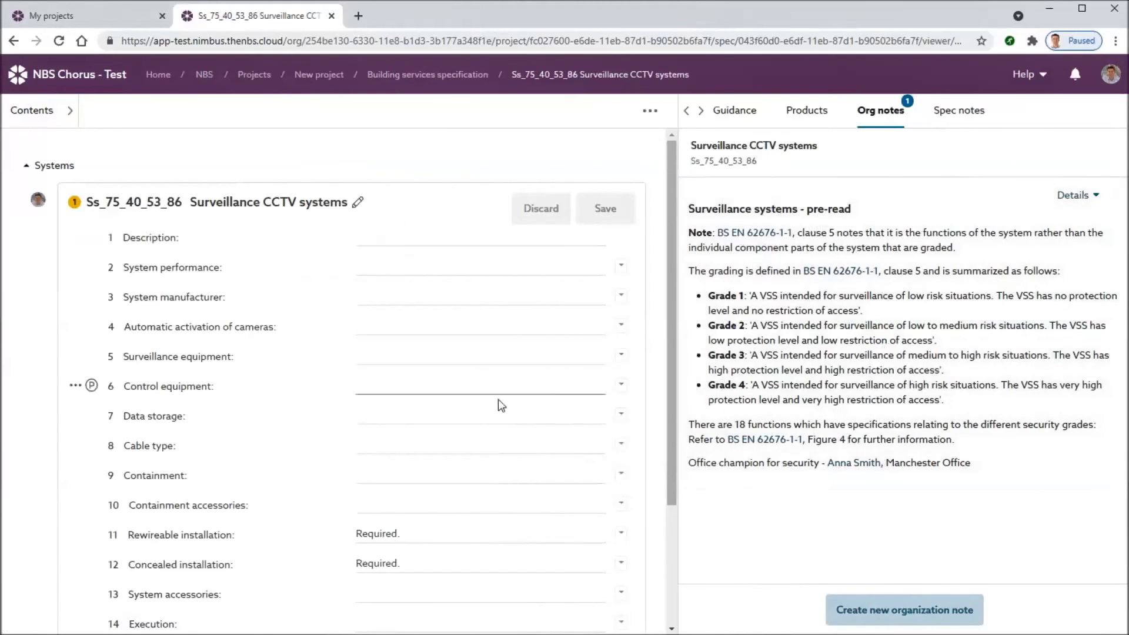
scroll(498, 400, "down", 3)
scroll(499, 400, "up", 3)
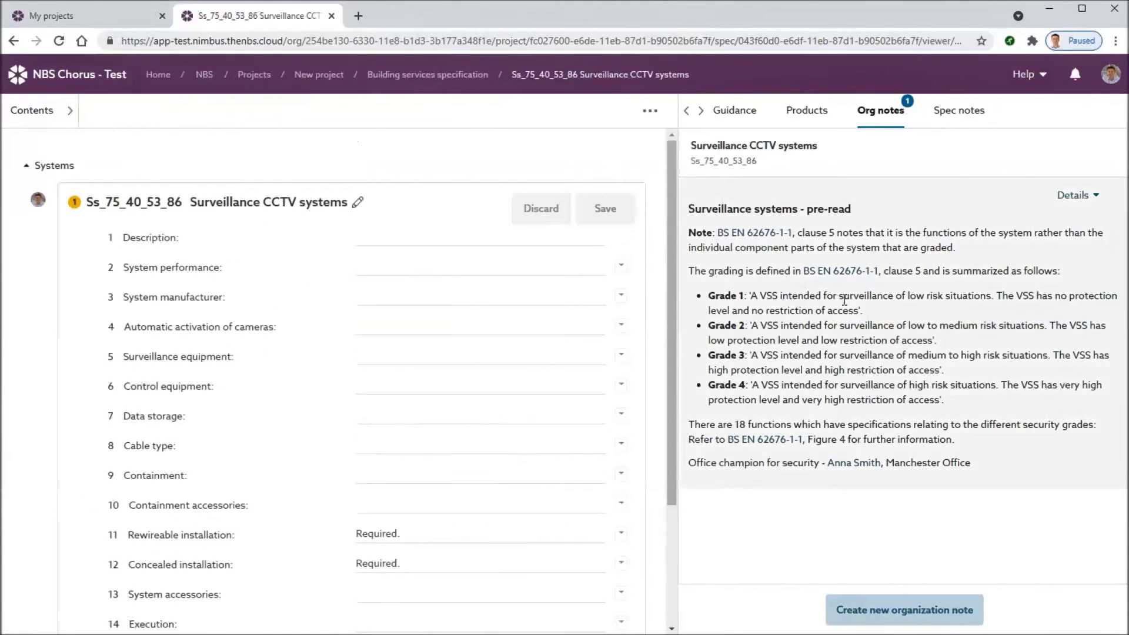